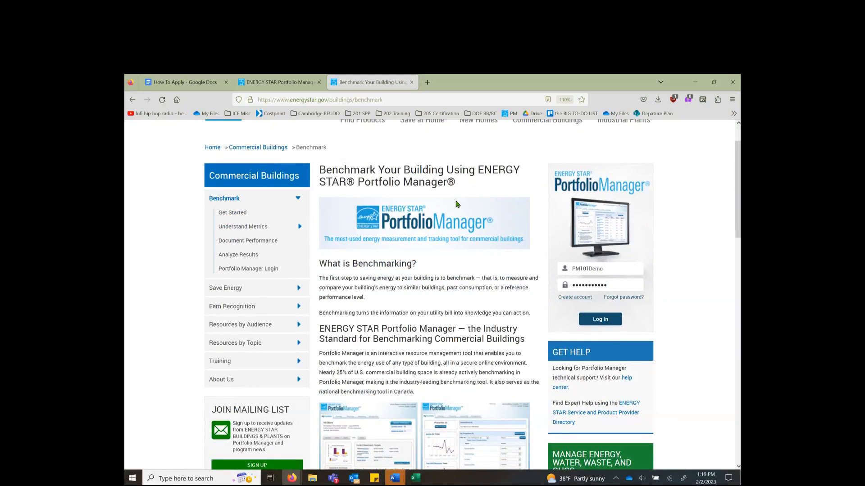
Step: Open the How To Apply Demo Building property from the portfolio's property list in Portfolio Manager
left_click(292, 87)
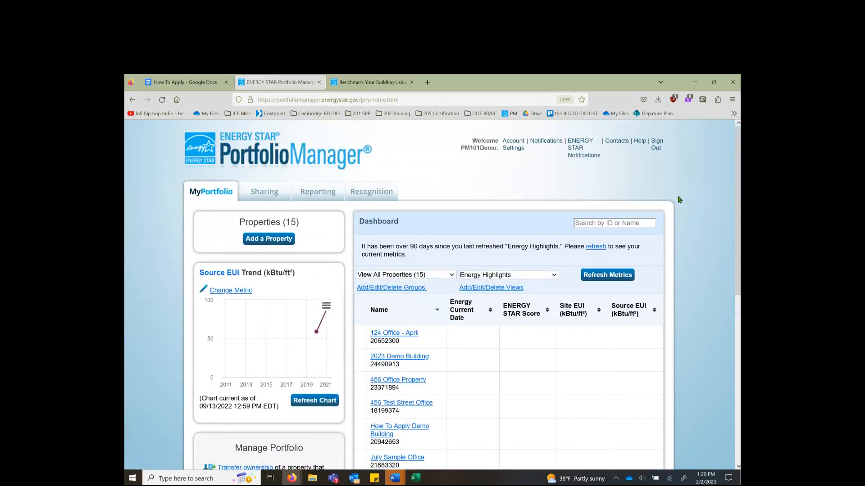
scroll(680, 199, "down", 6)
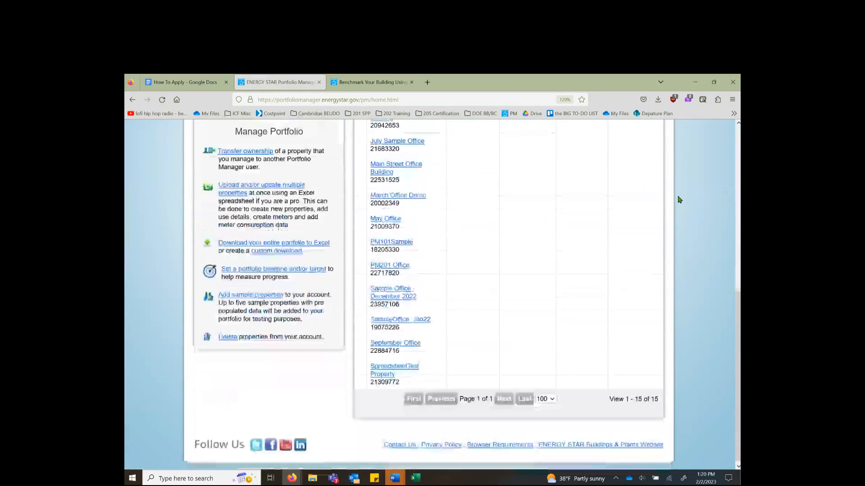
scroll(679, 199, "up", 6)
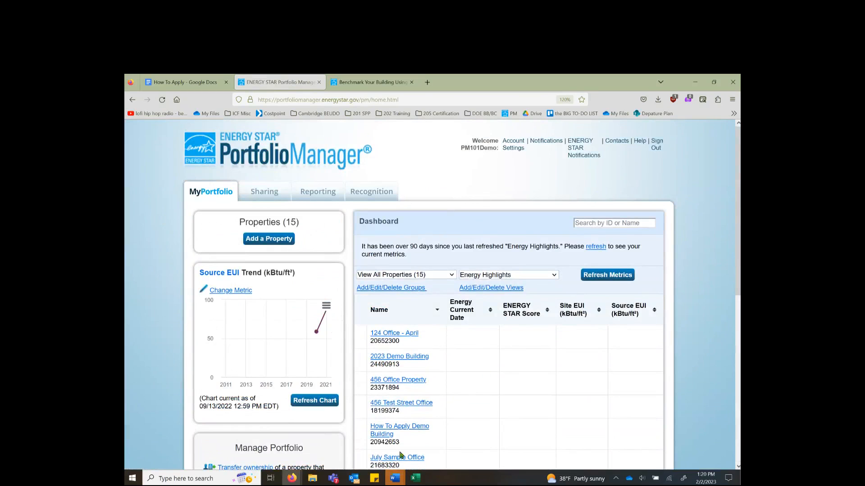
left_click(394, 430)
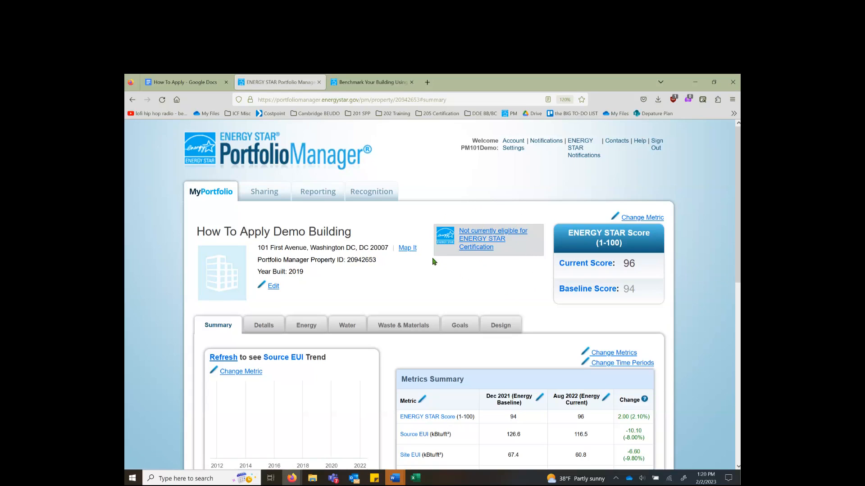
Step: Review the property's summary metrics and the meters used to compute its energy metrics
scroll(467, 299, "down", 5)
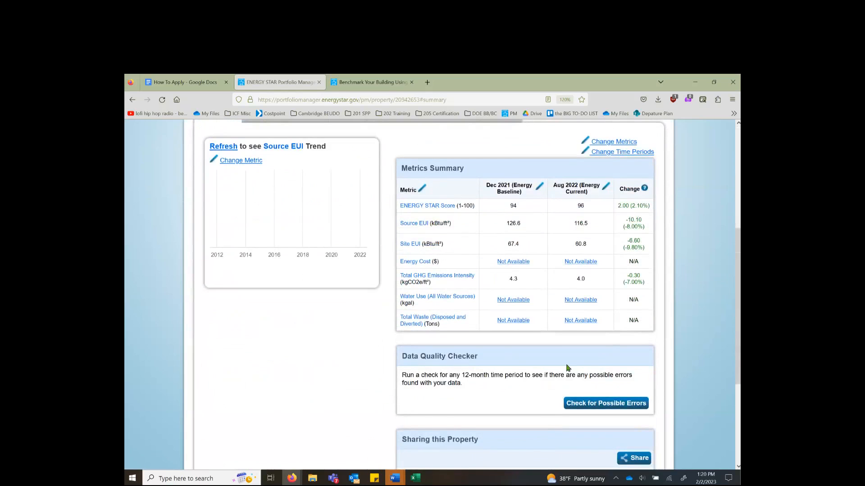
scroll(566, 367, "down", 4)
scroll(572, 367, "up", 8)
left_click(307, 271)
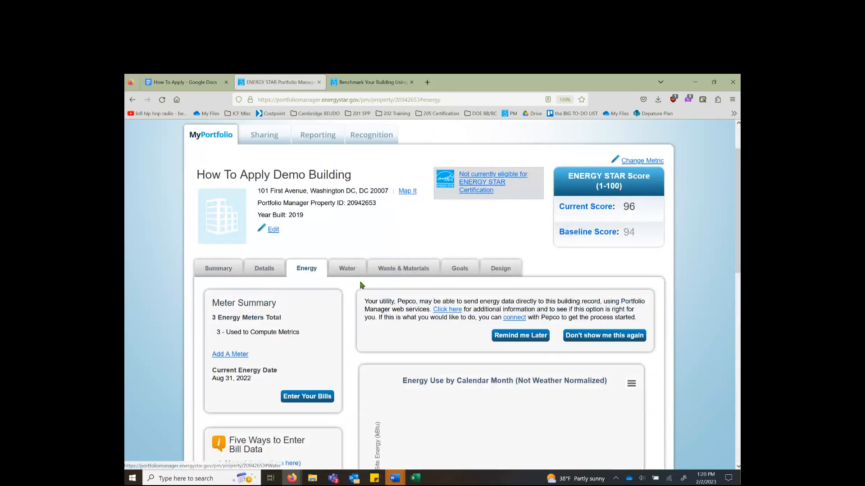
scroll(359, 284, "down", 12)
scroll(361, 285, "up", 12)
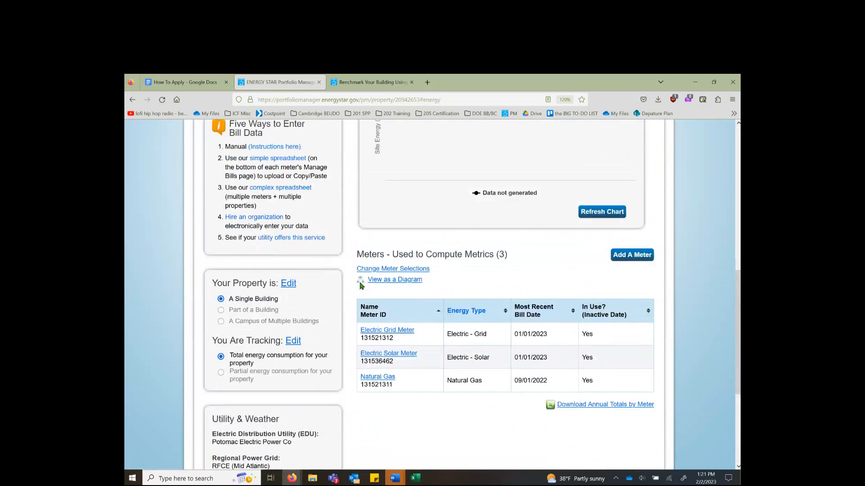
scroll(365, 285, "up", 2)
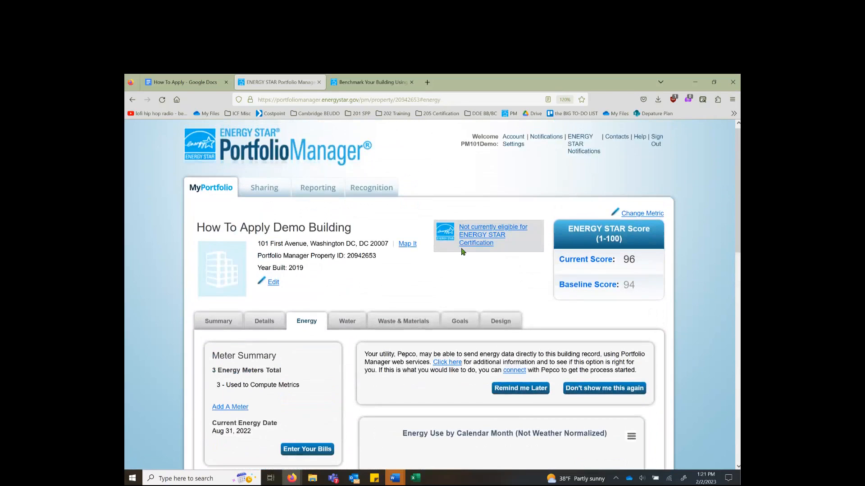
Step: Read the reasons why the property is not eligible for ENERGY STAR certification, including the Natural Gas meter problems, and close them
left_click(481, 238)
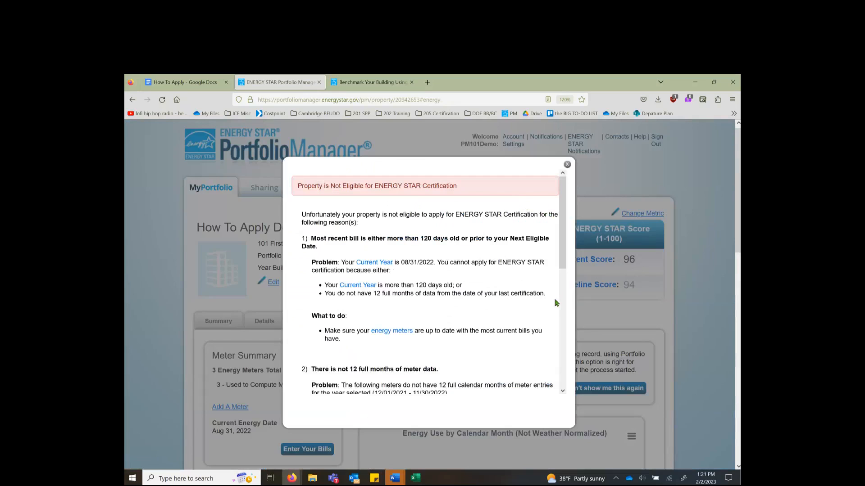
scroll(556, 303, "down", 1)
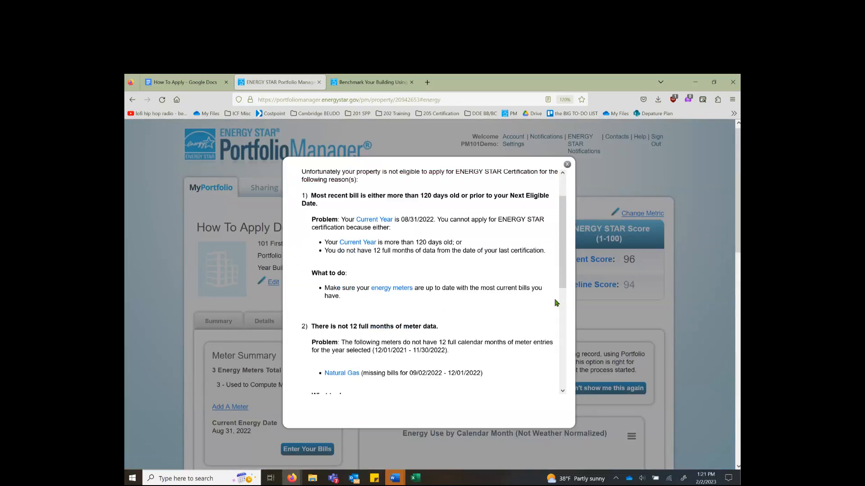
scroll(556, 303, "down", 3)
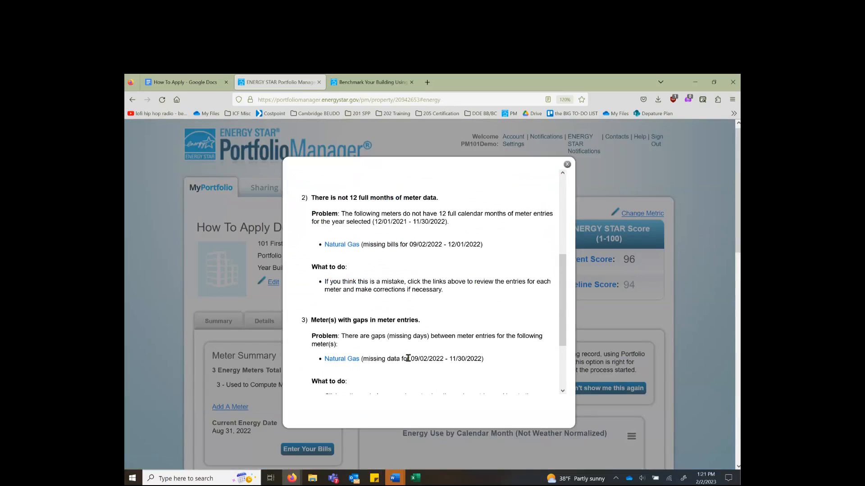
left_click_drag(362, 359, 498, 367)
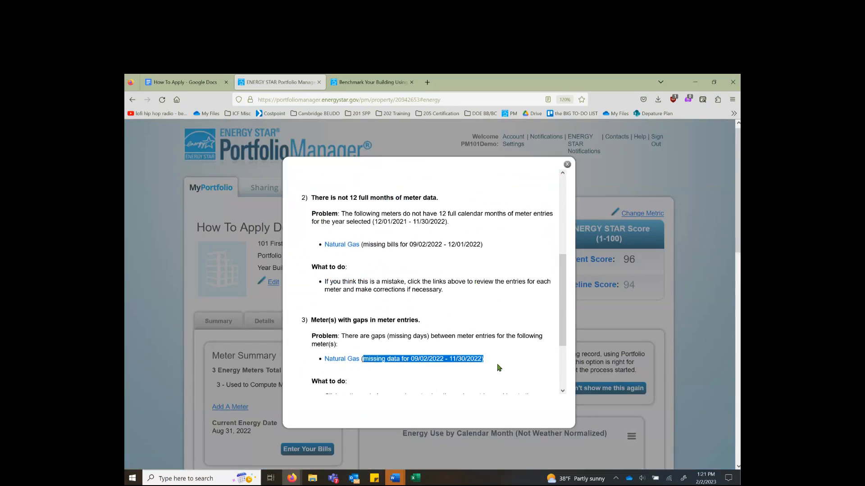
left_click(498, 367)
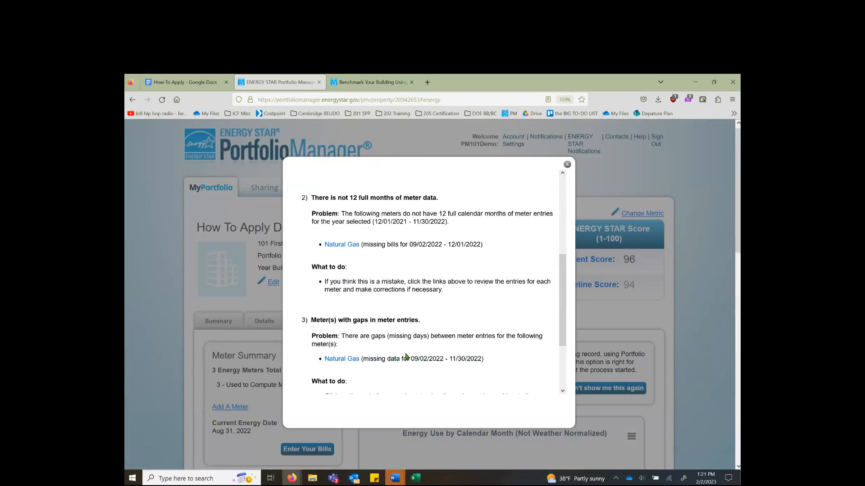
left_click(567, 165)
Step: Reopen the certification ineligibility reasons and go from there to the Natural Gas meter's bills
scroll(380, 322, "down", 1)
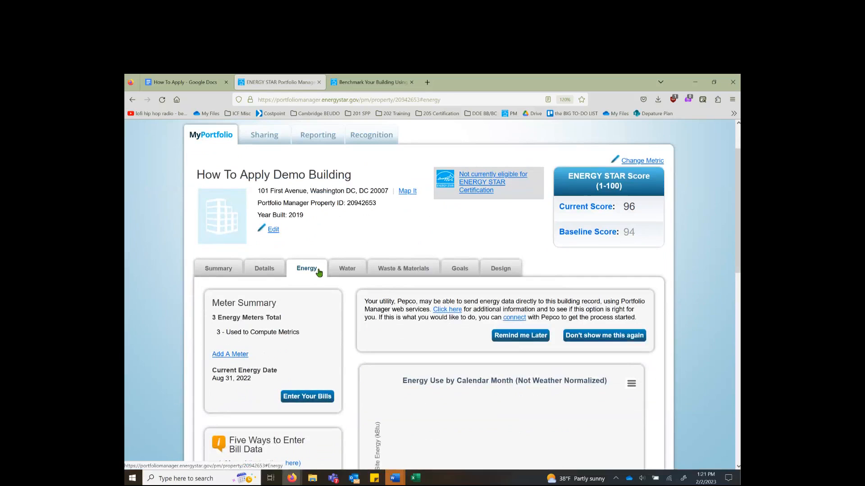
left_click(469, 184)
scroll(379, 333, "down", 1)
scroll(377, 333, "down", 3)
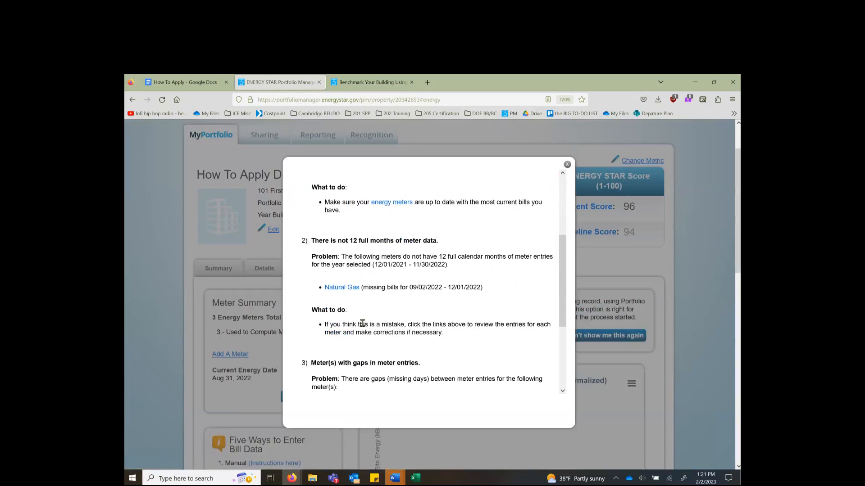
left_click(347, 289)
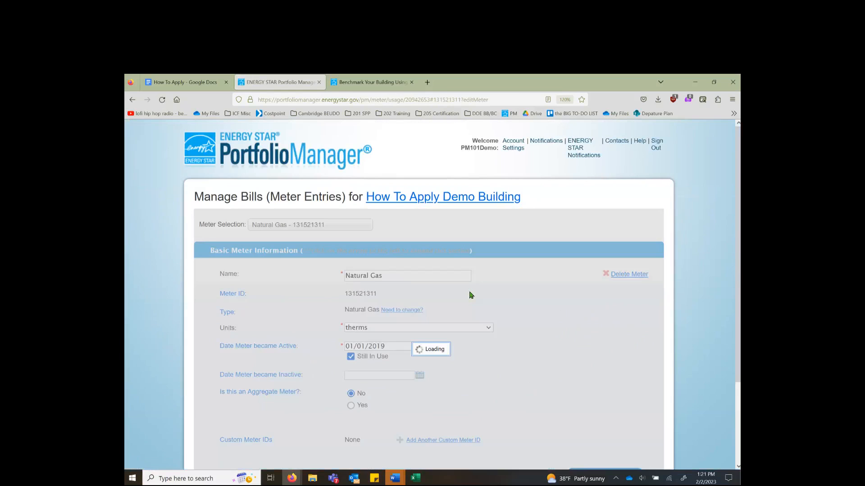
Step: Collapse the Natural Gas meter's basic information and expand its monthly entries down to the latest bill
scroll(469, 295, "down", 3)
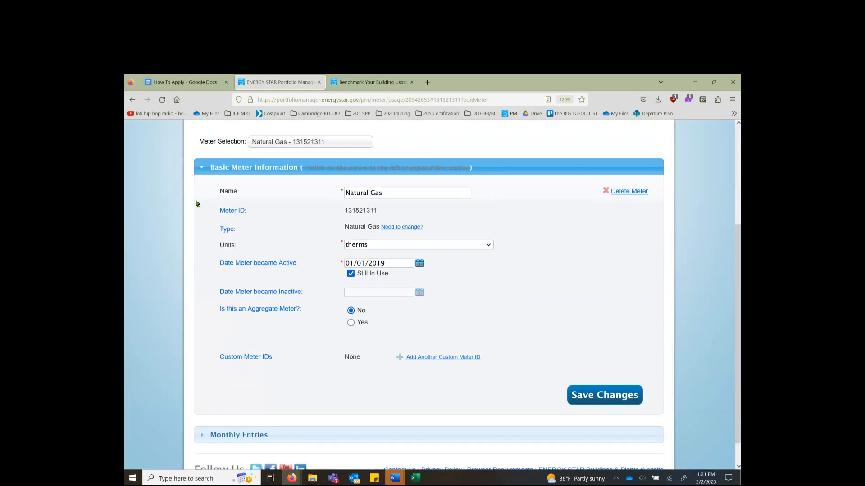
left_click(199, 170)
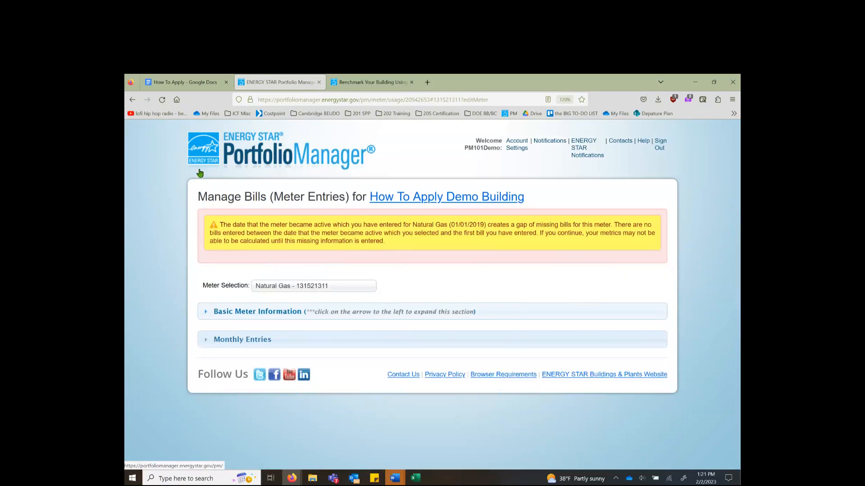
left_click(215, 338)
scroll(216, 338, "down", 10)
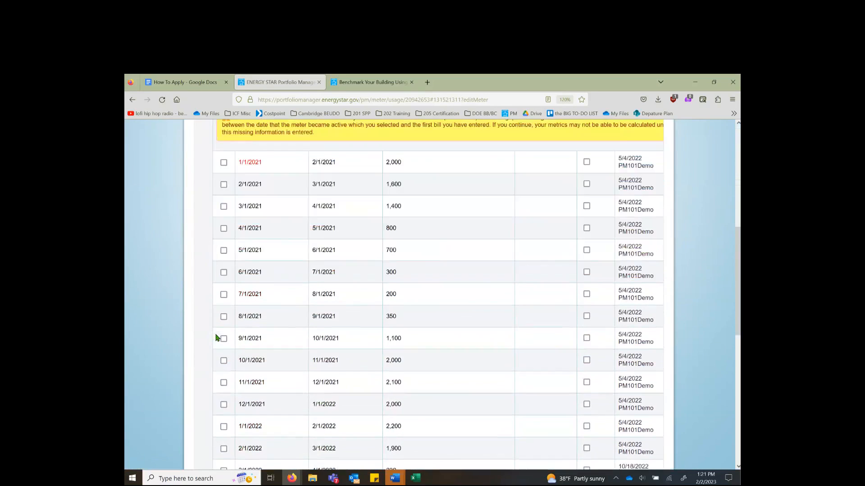
scroll(216, 338, "down", 2)
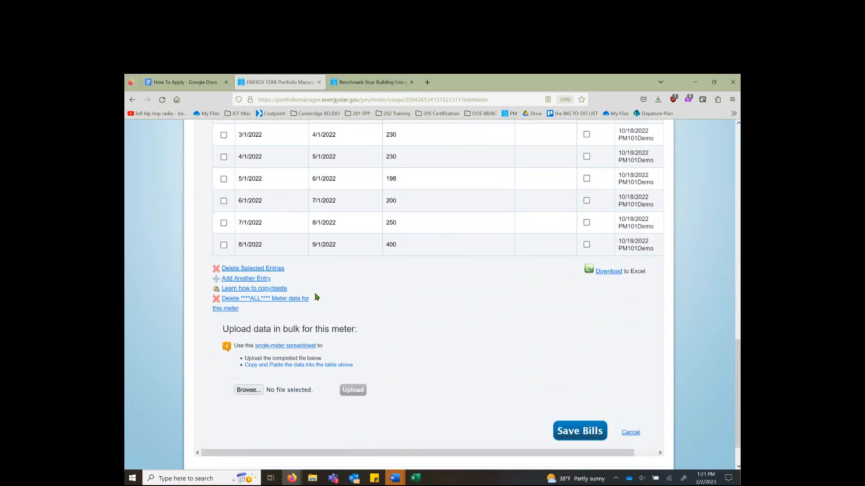
Step: Add four monthly entries to the Natural Gas meter, covering 09/01/2022 to 01/01/2023
left_click(257, 280)
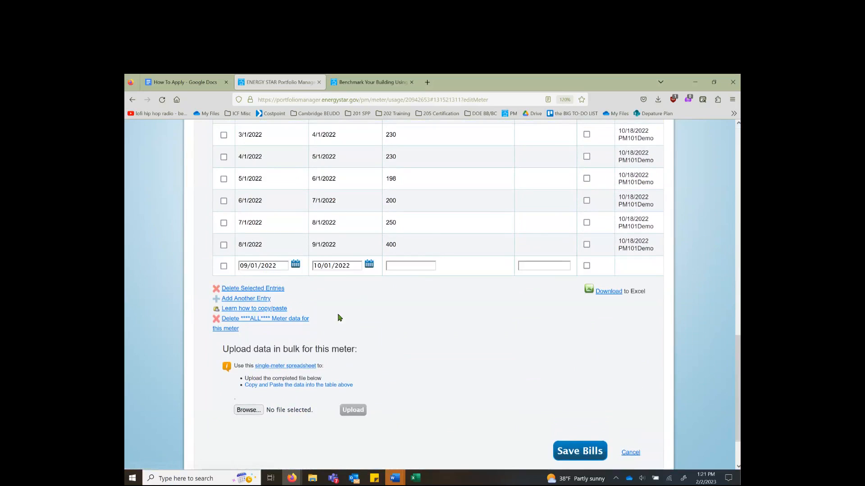
left_click(257, 300)
left_click(256, 318)
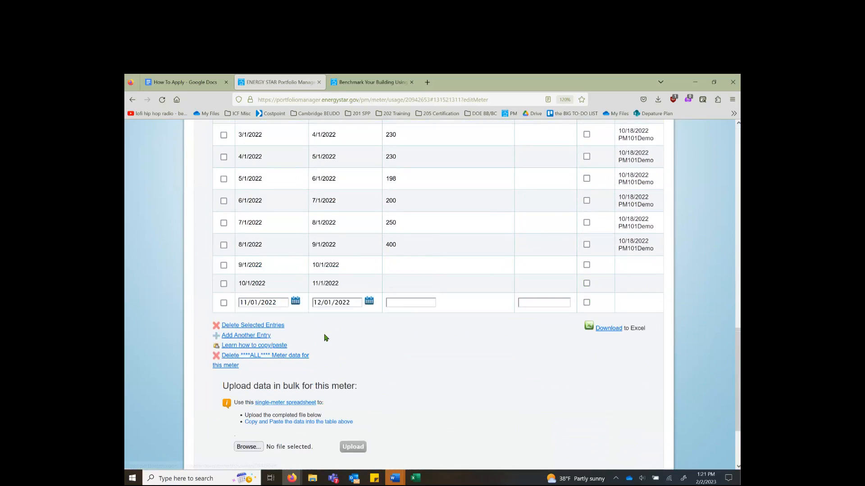
left_click(263, 336)
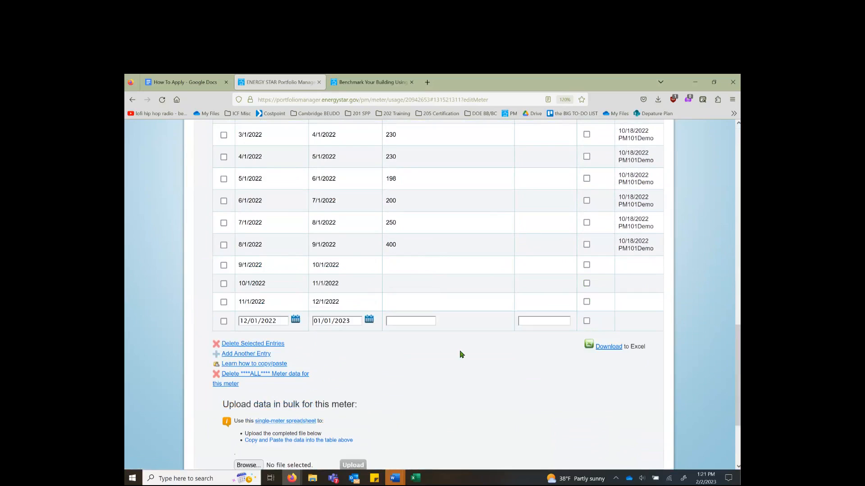
Step: Enter therms usage of 500, 540, 650 and 350 for the entries starting 9/1, 10/1, 11/1 and 12/1/2022 respectively
left_click(399, 269)
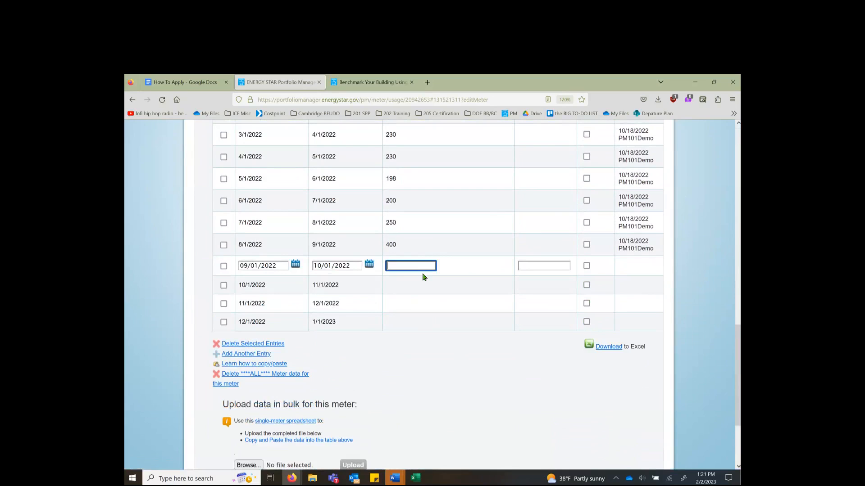
type("500")
left_click(395, 284)
type("5")
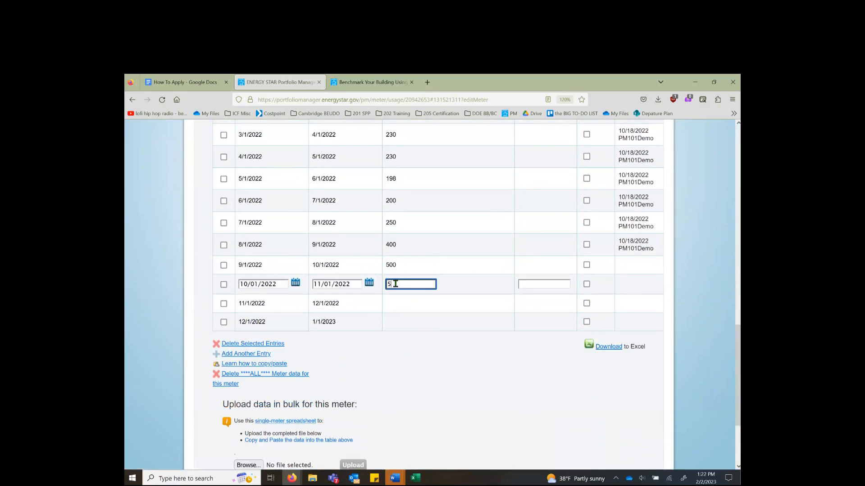
type("40")
left_click(399, 302)
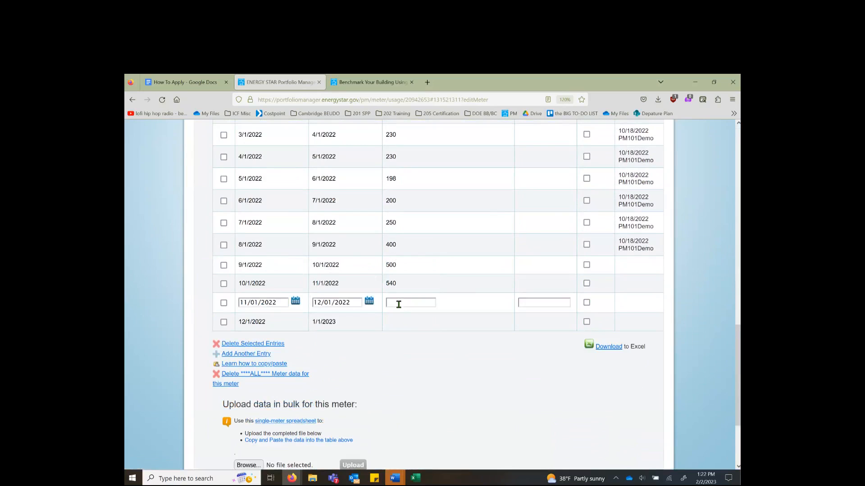
type("650")
left_click(416, 329)
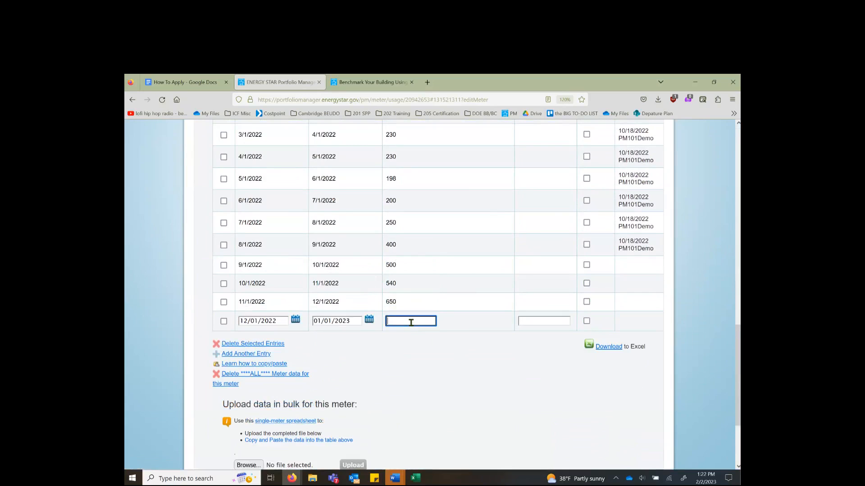
type("350")
left_click(419, 362)
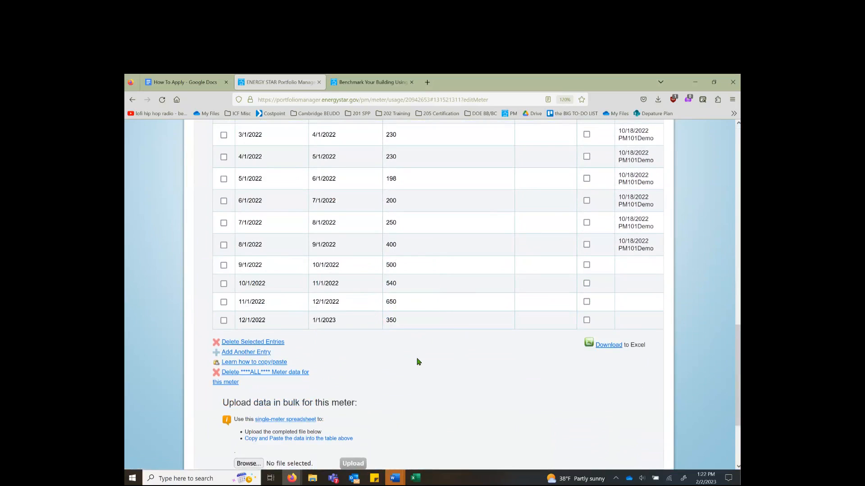
Step: Check the new usage entries and save the Natural Gas meter's bills
scroll(417, 360, "down", 3)
scroll(434, 317, "up", 3)
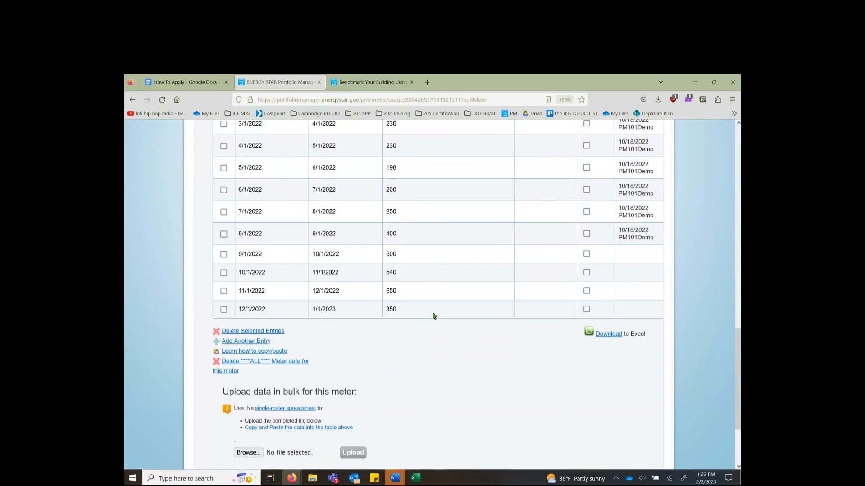
scroll(433, 315, "down", 3)
left_click(580, 389)
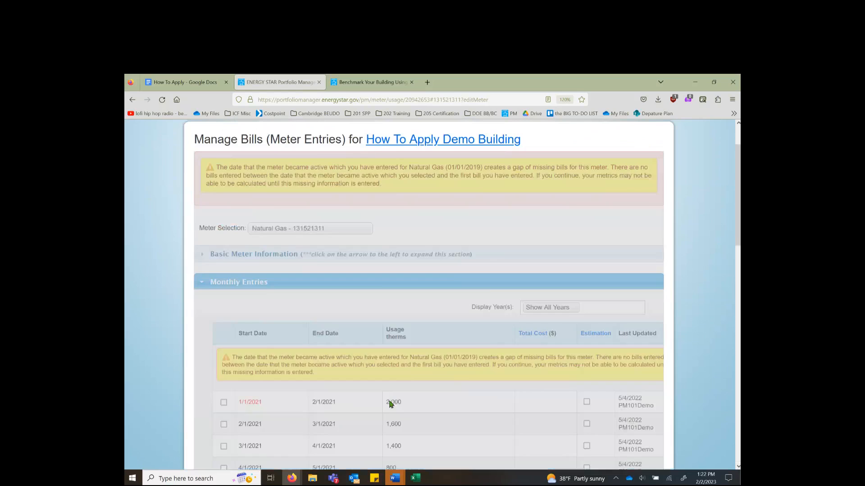
Step: Expand the monthly entries again and check the saved September to December 2022 bills
scroll(441, 389, "down", 3)
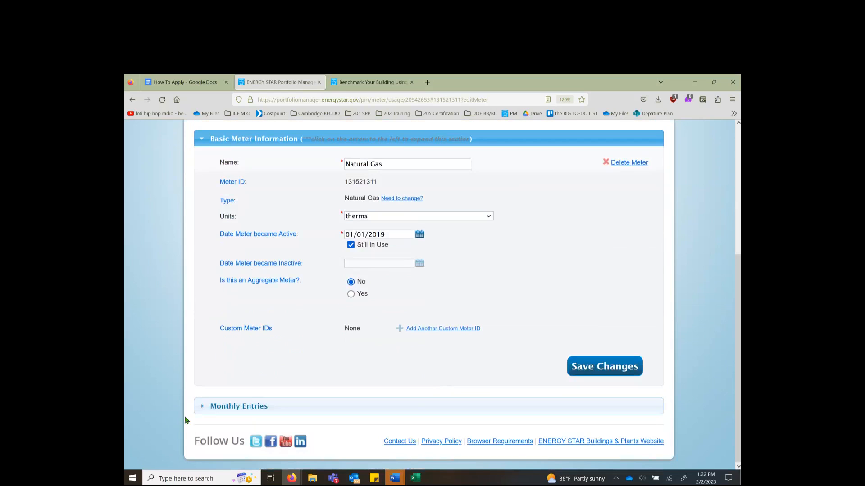
left_click(212, 406)
scroll(281, 353, "down", 5)
scroll(281, 353, "down", 10)
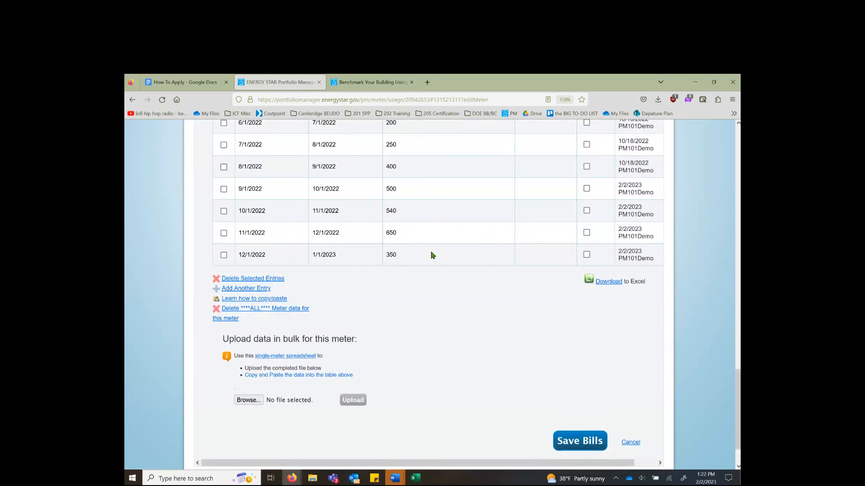
Step: Return to the How To Apply Demo Building property page and open its unfinished ENERGY STAR certification application
scroll(435, 263, "up", 20)
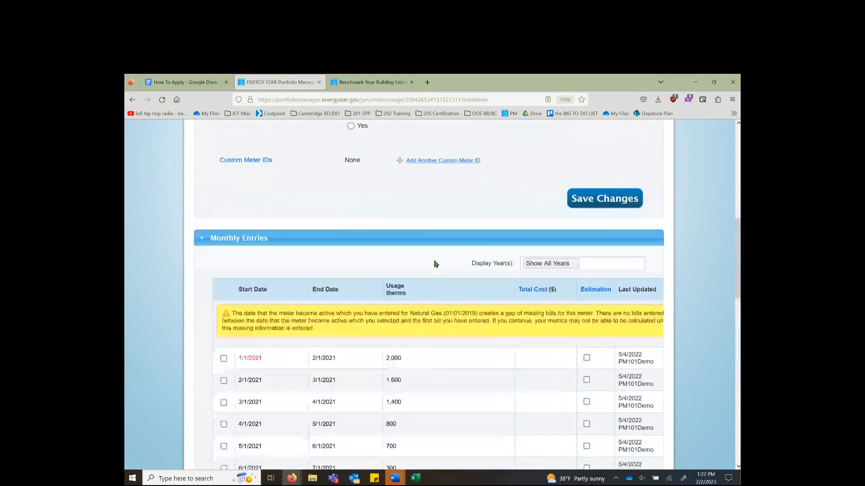
left_click(434, 199)
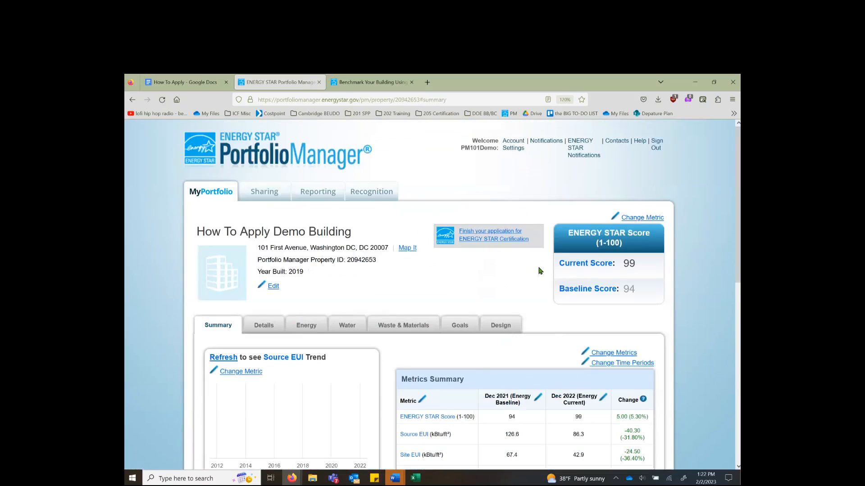
left_click(517, 240)
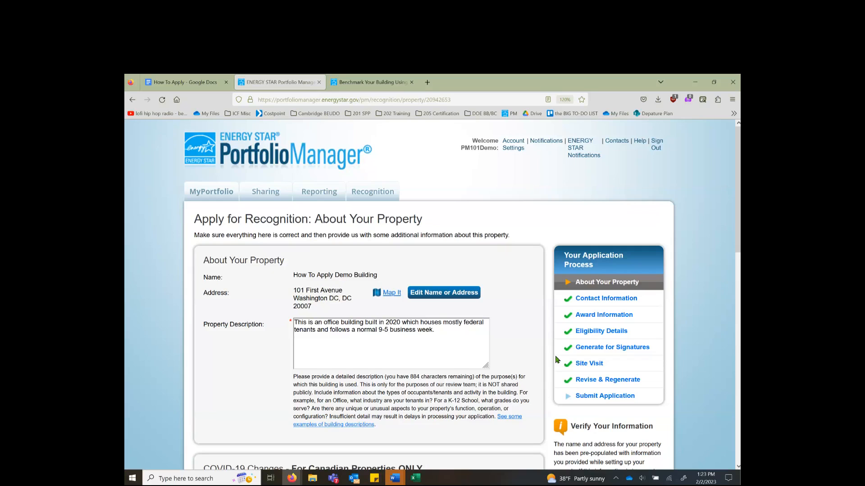
Step: Add "There's a coffee shop on the ground floor." to the end of the property description
triple_click(443, 330)
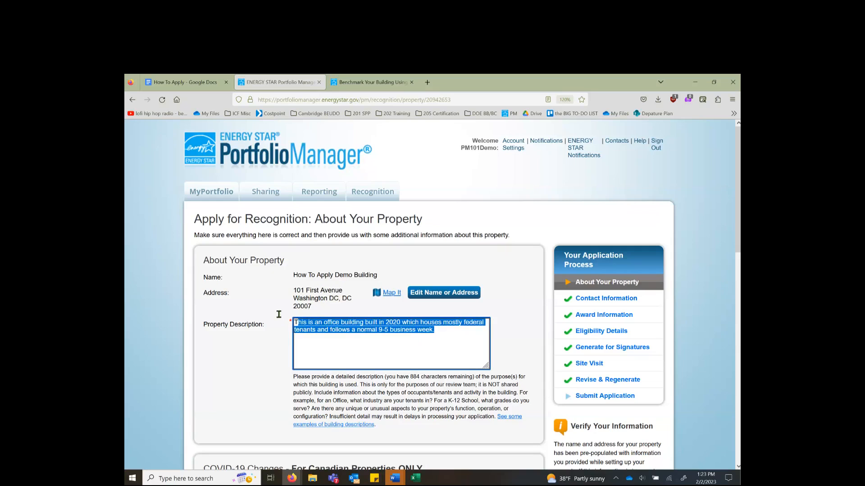
left_click(451, 331)
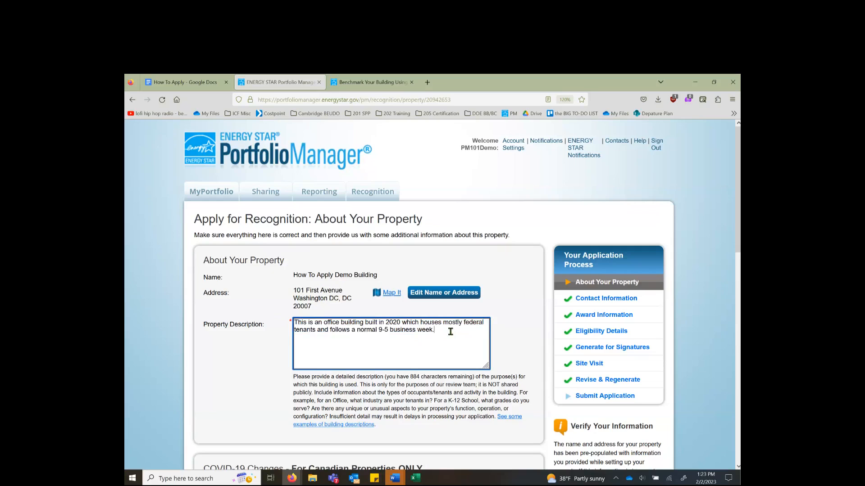
type("There's a coffee shop on the ground floor.")
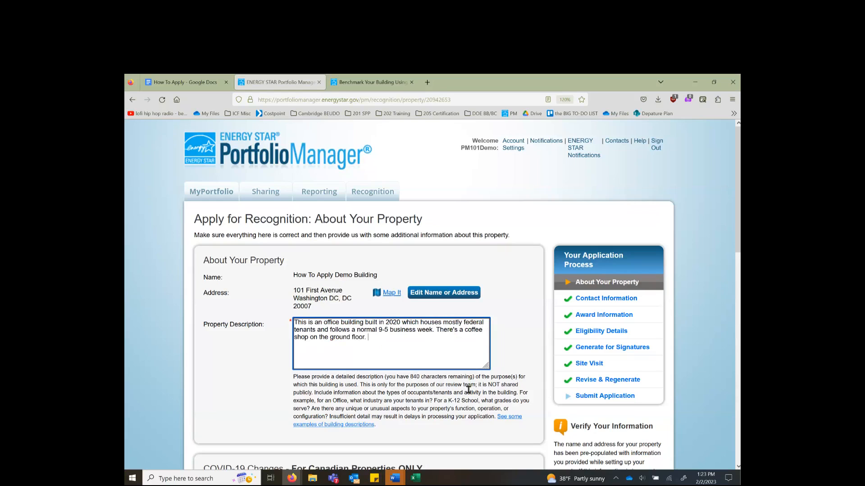
Step: Set the property name for the building registry to "First Street Office Building" and continue to Contact Information
scroll(468, 390, "down", 7)
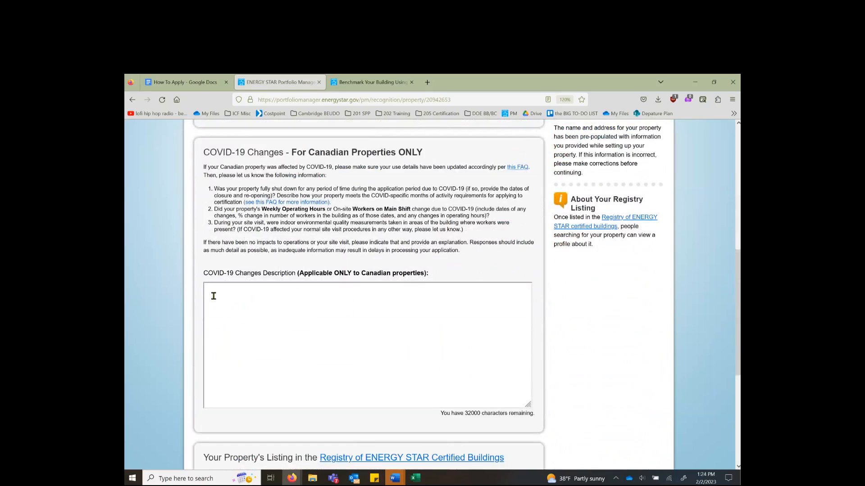
left_click(228, 299)
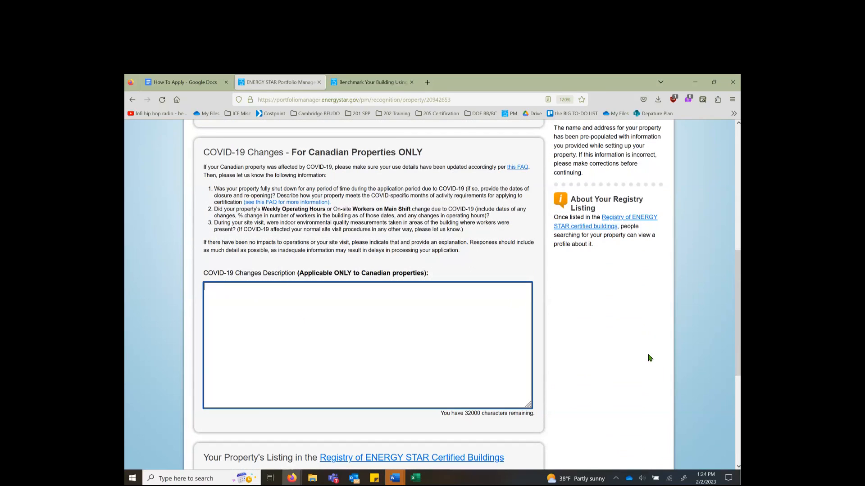
scroll(553, 359, "down", 5)
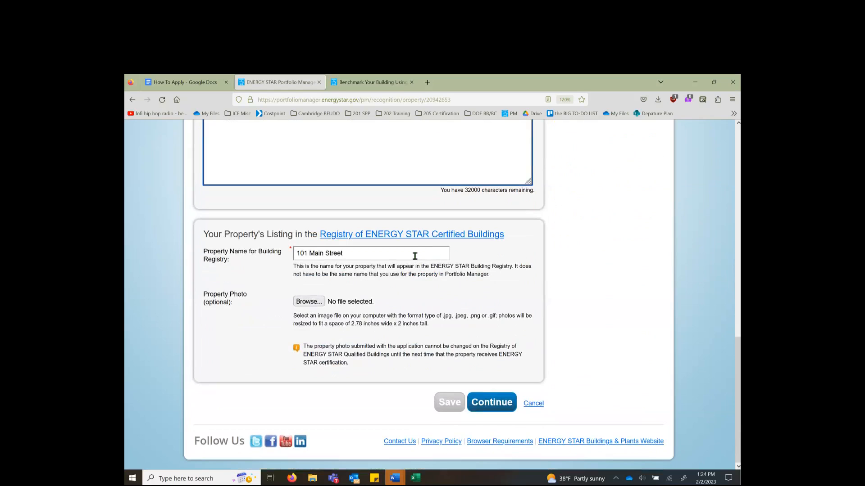
scroll(615, 306, "up", 15)
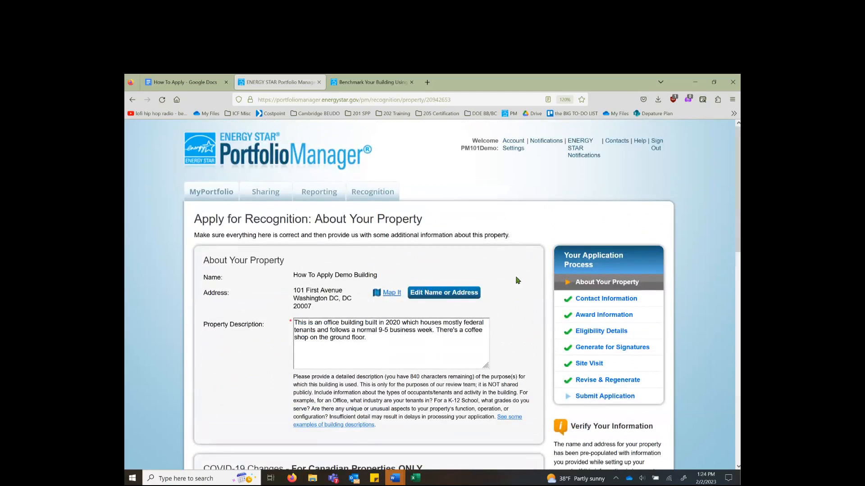
scroll(516, 318, "down", 15)
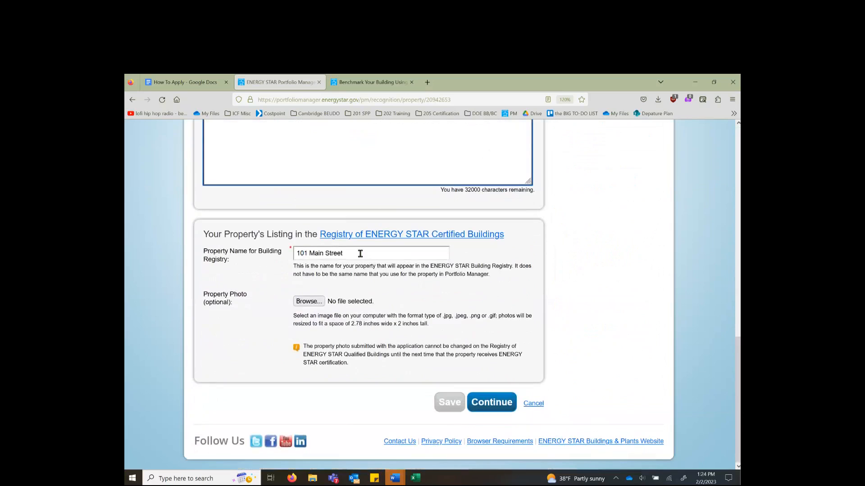
left_click(277, 253)
type("Fi")
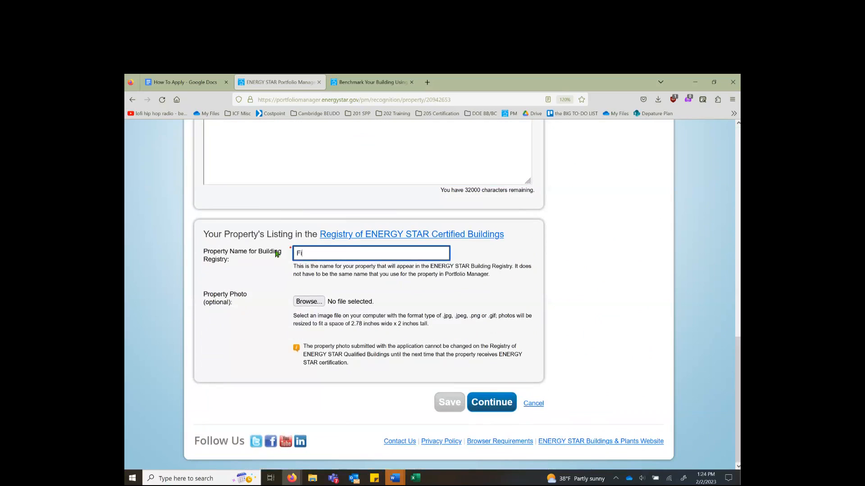
type("rst Street Office Building")
left_click(501, 411)
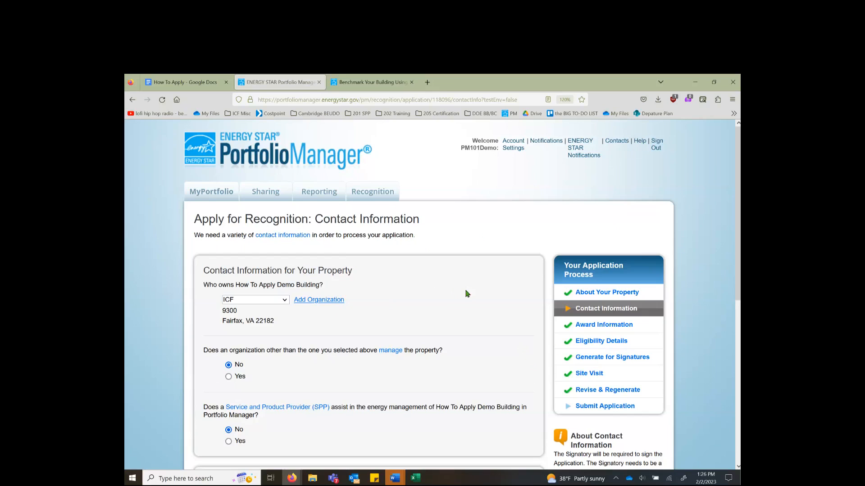
Step: Check which organizations are available as the building's owner, keeping ICF selected
scroll(427, 331, "down", 1)
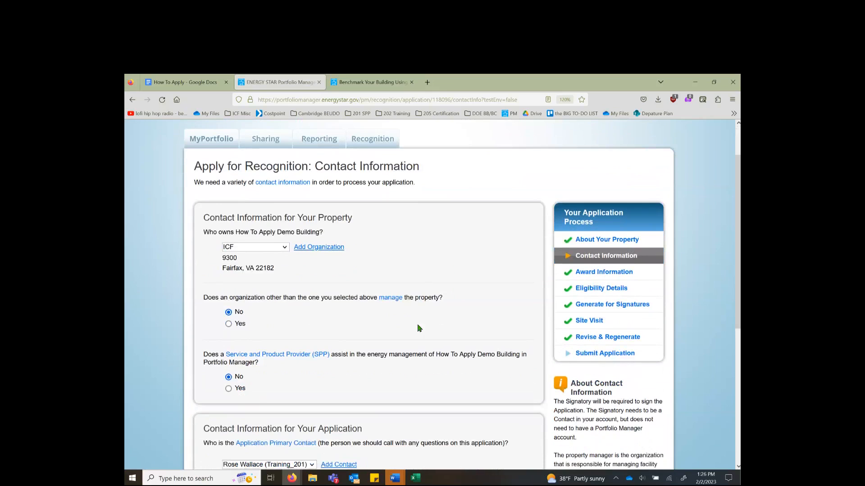
left_click(285, 248)
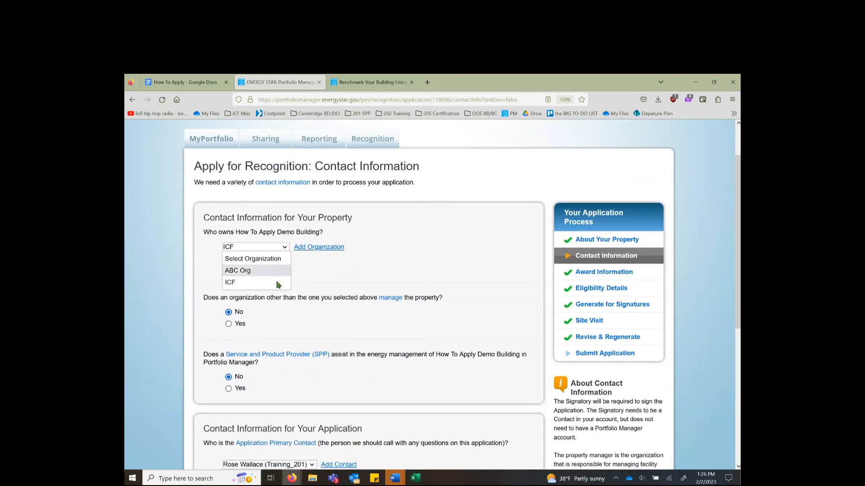
left_click(322, 280)
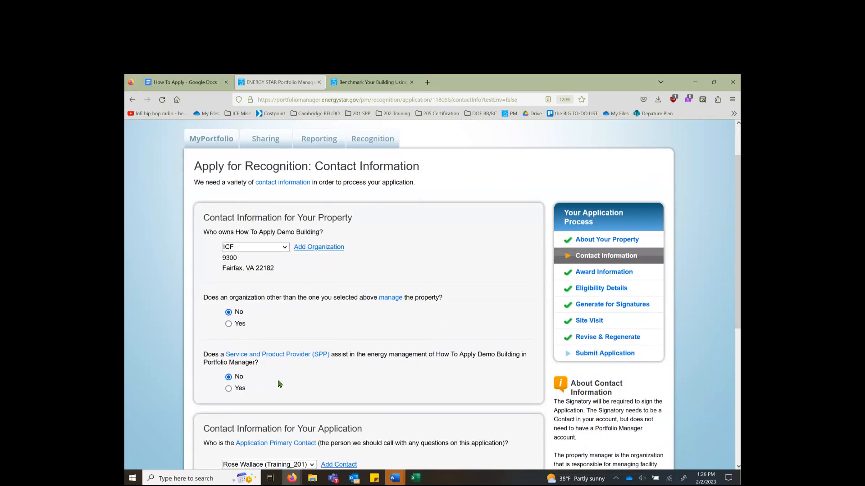
Step: Choose the AB_Processor contact as Application Primary Contact and Second Verifier (No Account) as signatory, and continue to Award Information
scroll(279, 383, "down", 2)
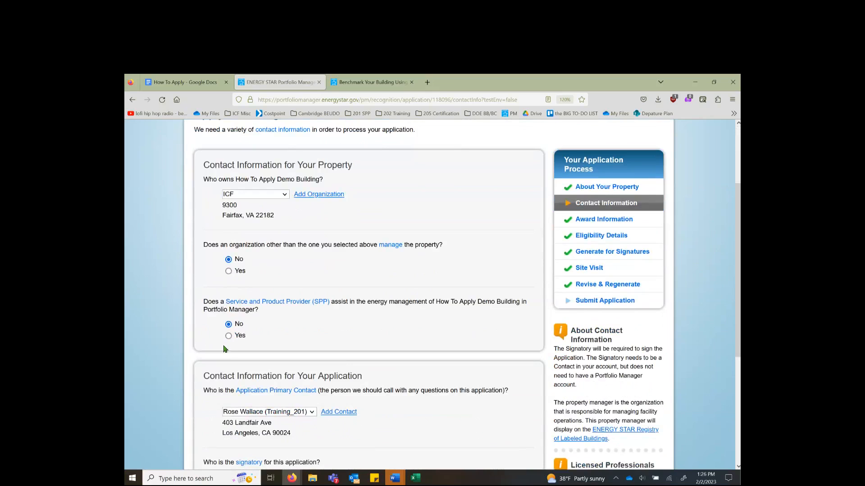
scroll(224, 349, "down", 3)
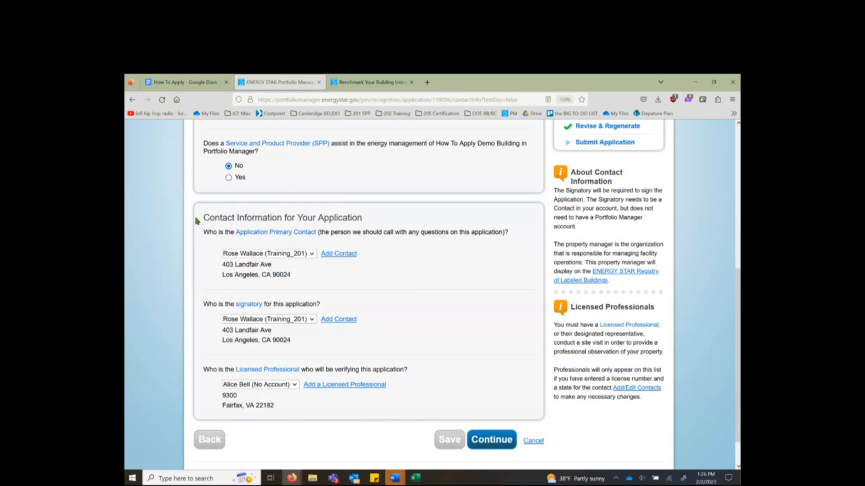
left_click(310, 254)
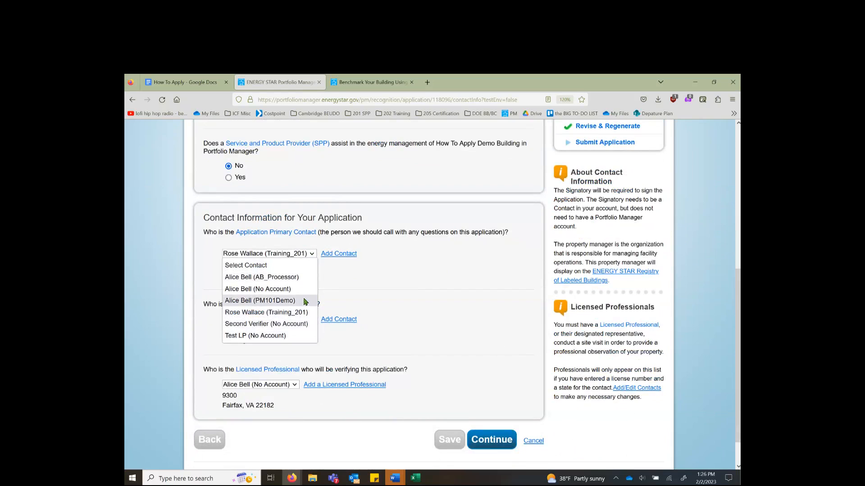
left_click(307, 277)
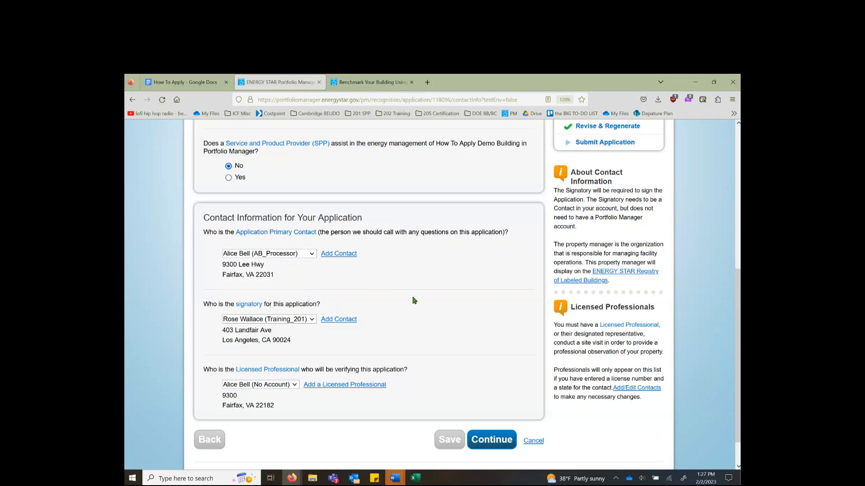
left_click(291, 320)
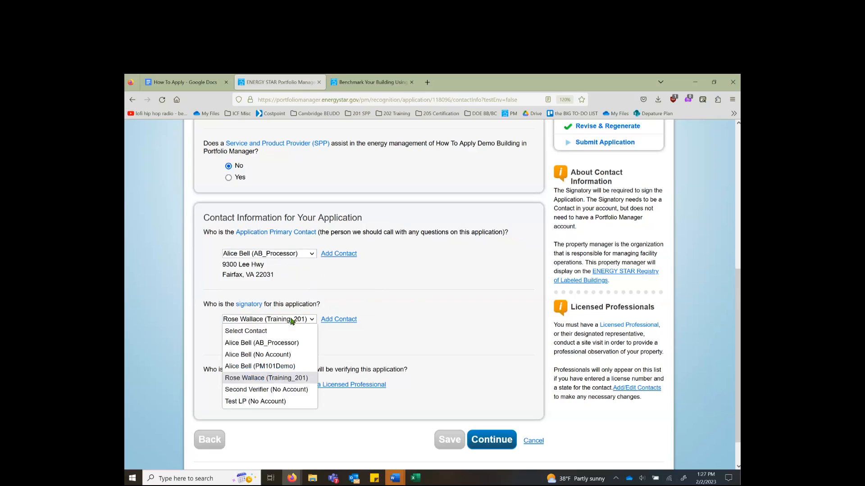
left_click(303, 390)
scroll(408, 321, "down", 2)
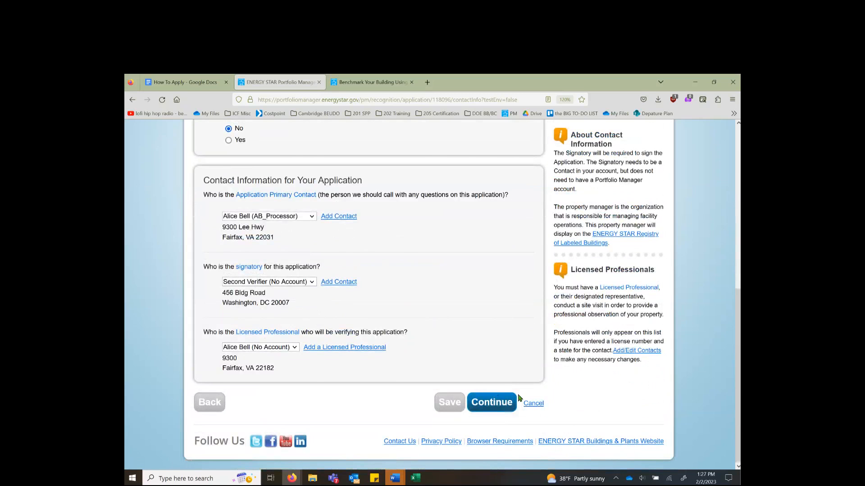
left_click(500, 401)
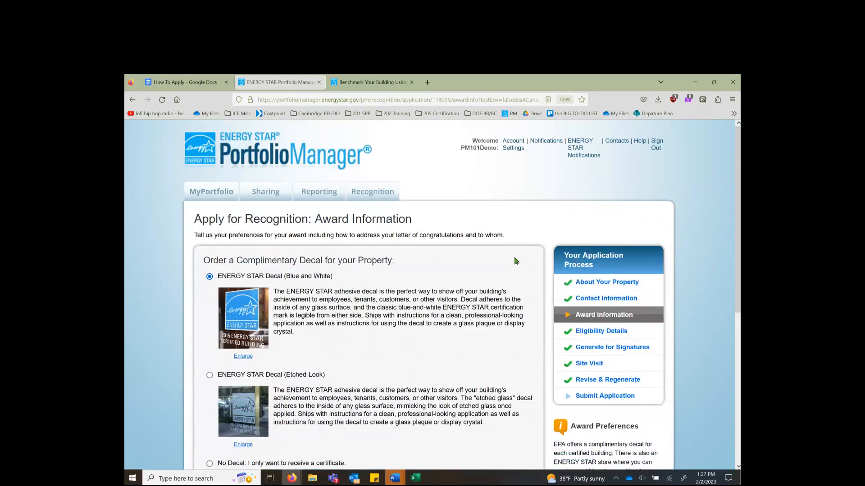
Step: View the enlarged pictures of the Blue and White decal and the Etched-Look decal, closing each one
scroll(517, 261, "down", 1)
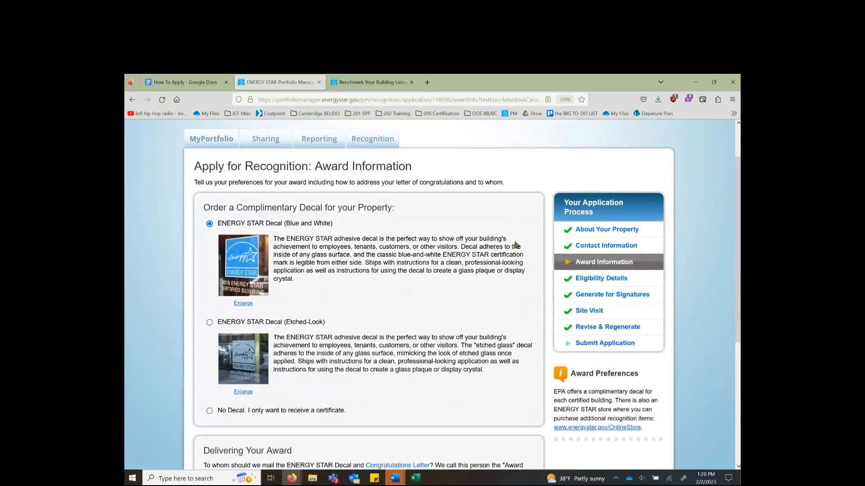
left_click(247, 304)
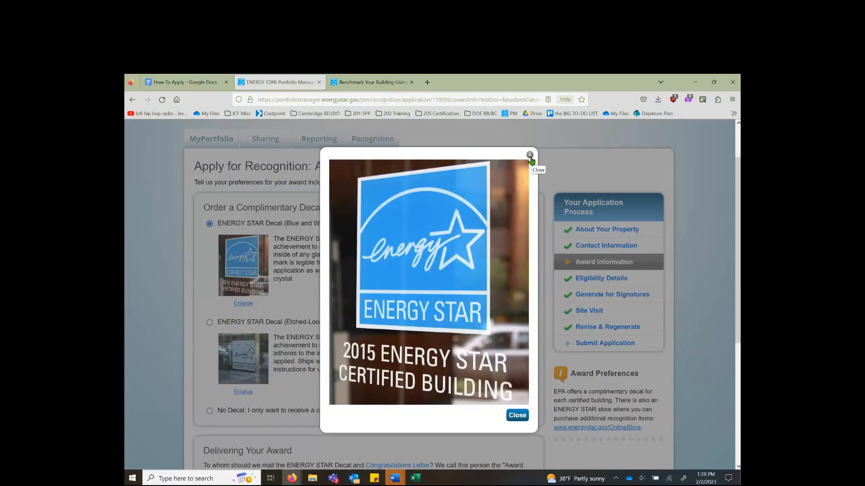
left_click(311, 356)
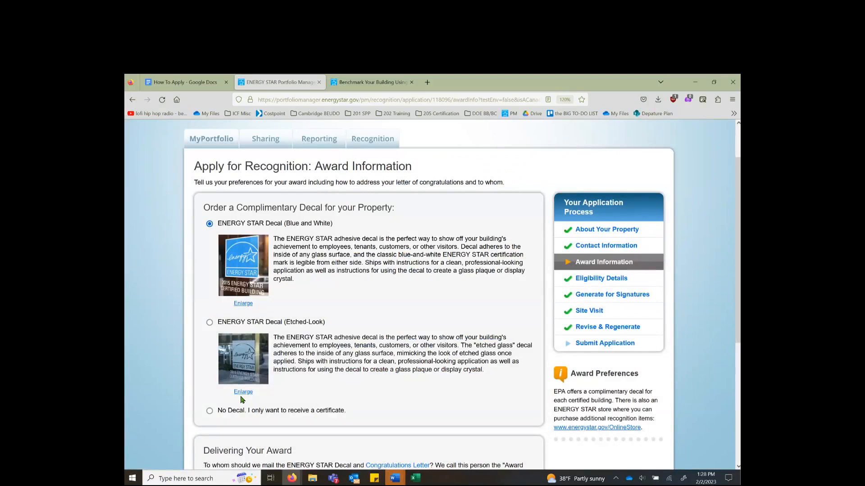
left_click(243, 392)
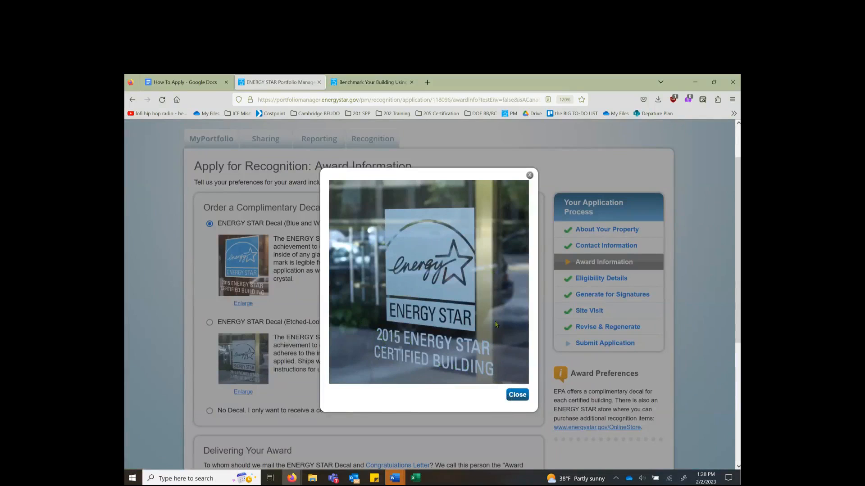
left_click(512, 400)
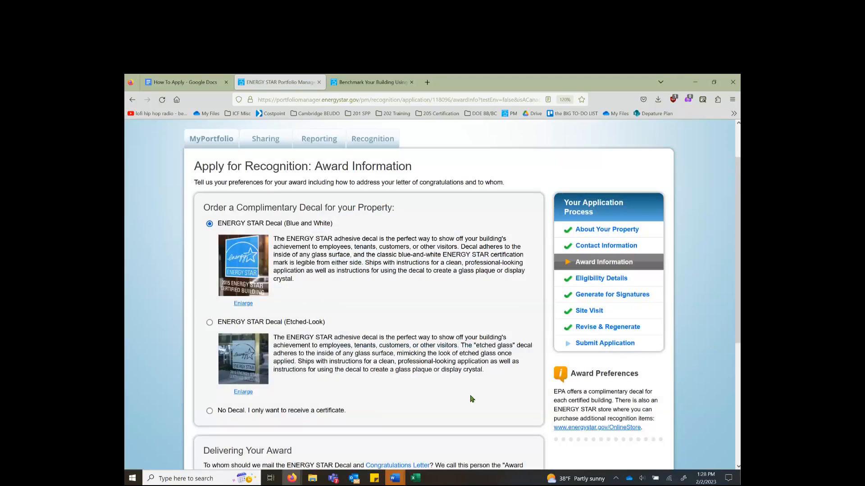
Step: Keep the PM101Demo contact as the award recipient and continue to Eligibility Details
scroll(472, 399, "down", 2)
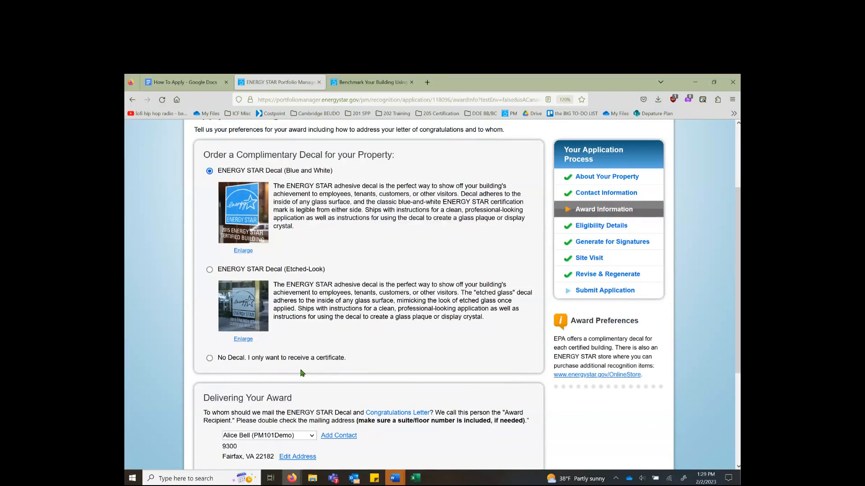
scroll(301, 373, "down", 3)
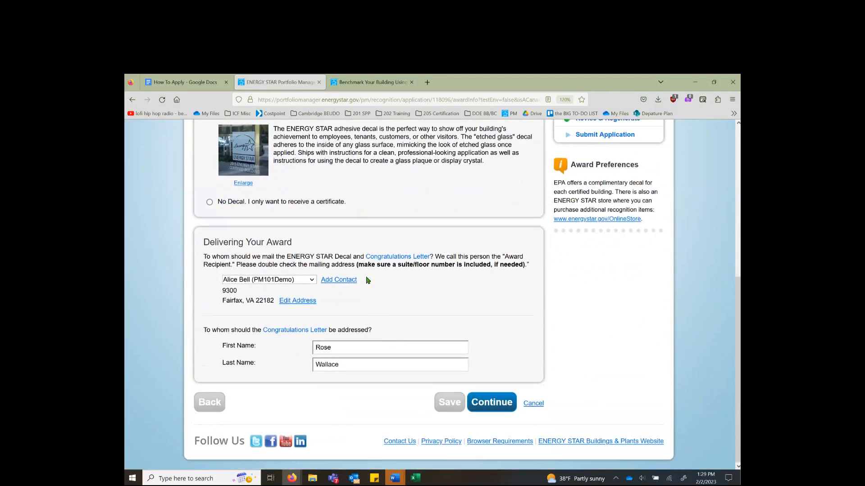
left_click(312, 283)
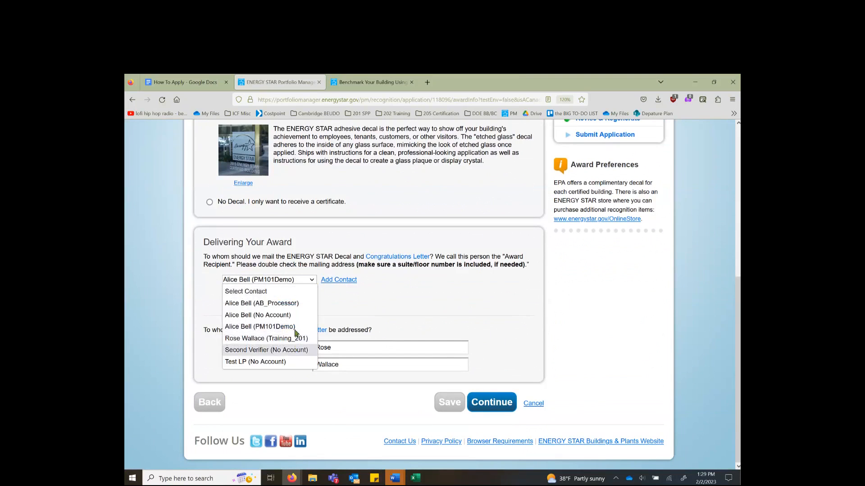
left_click(271, 327)
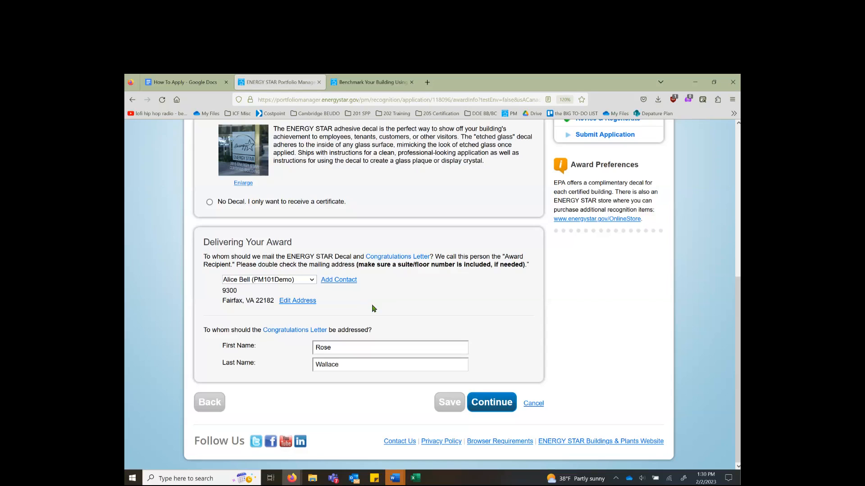
scroll(520, 380, "up", 1)
scroll(520, 380, "up", 3)
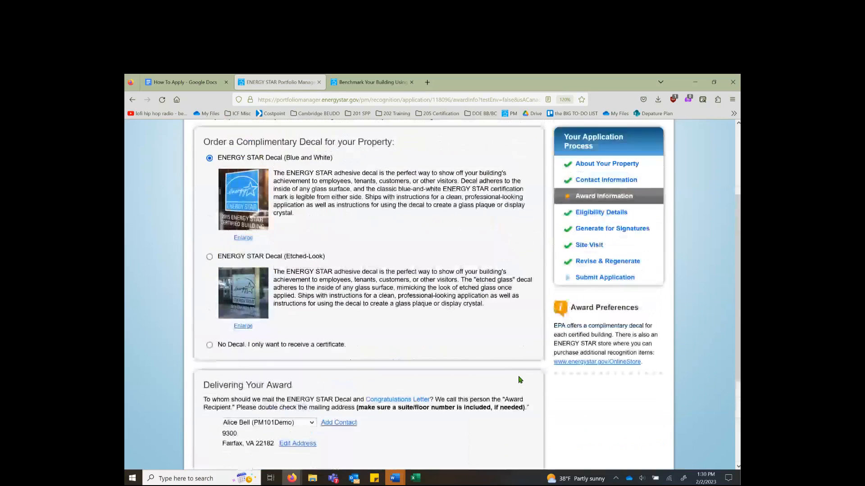
scroll(522, 389, "down", 3)
left_click(507, 406)
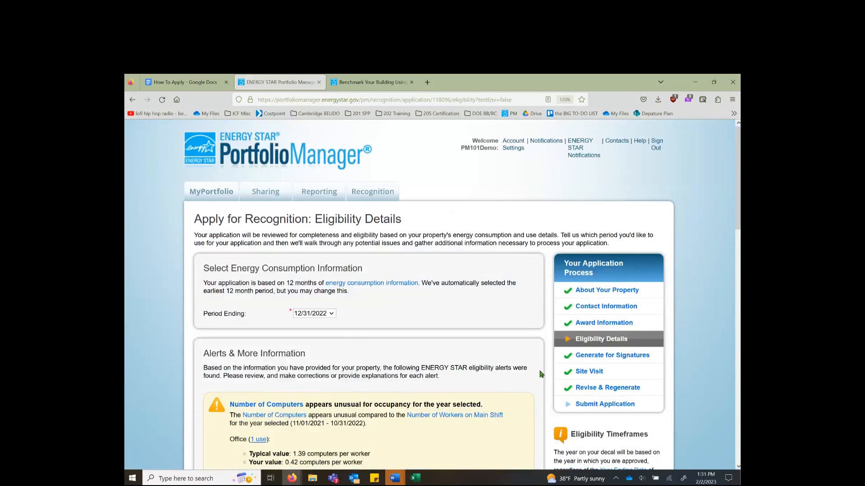
Step: Review the available energy consumption periods and select 12/31/2022 as the period ending date
scroll(541, 374, "down", 1)
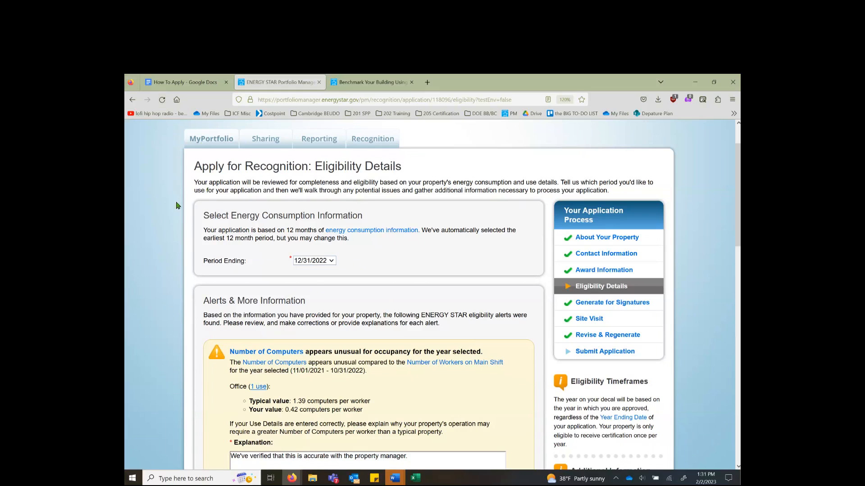
left_click(331, 263)
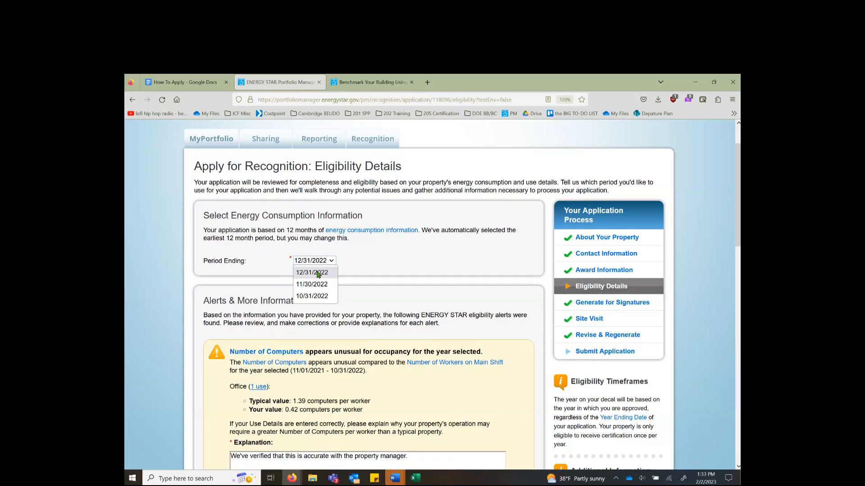
left_click(318, 273)
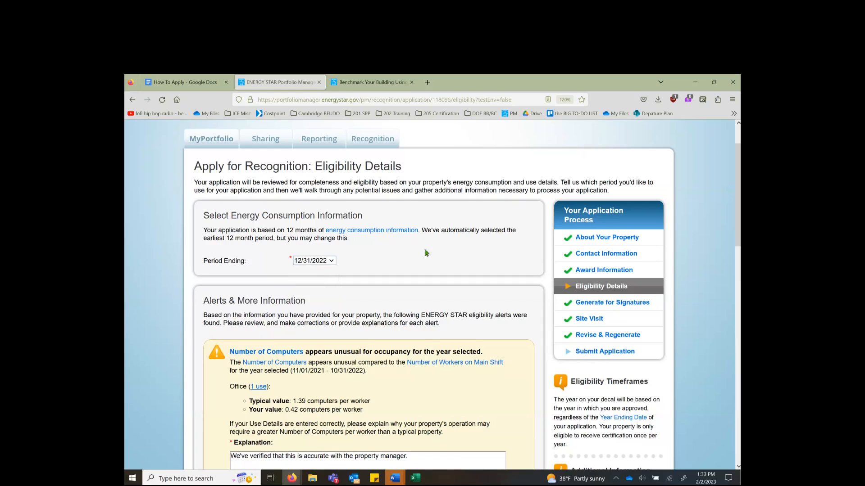
scroll(426, 253, "down", 1)
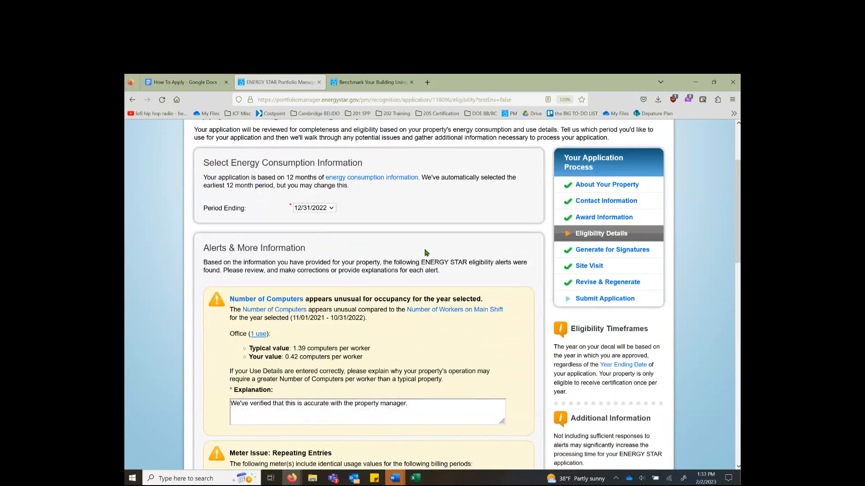
Step: Examine the eligibility alerts found for the property and the explanations entered for each one
scroll(427, 253, "down", 2)
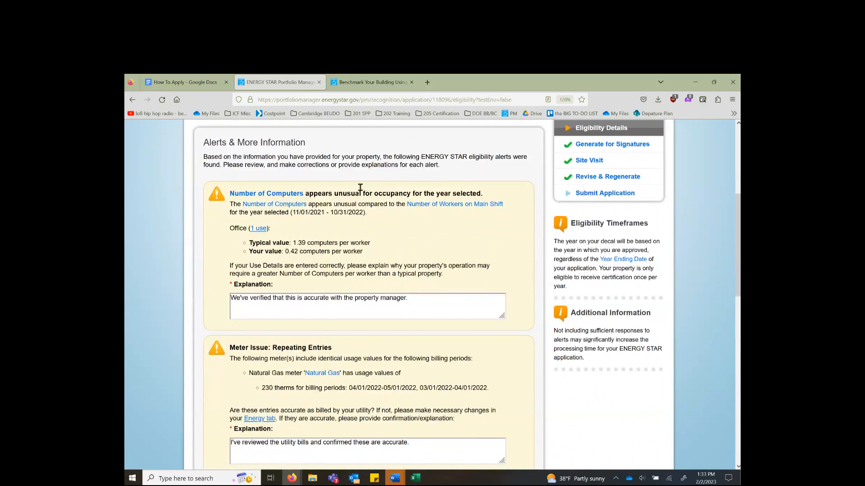
scroll(399, 265, "down", 1)
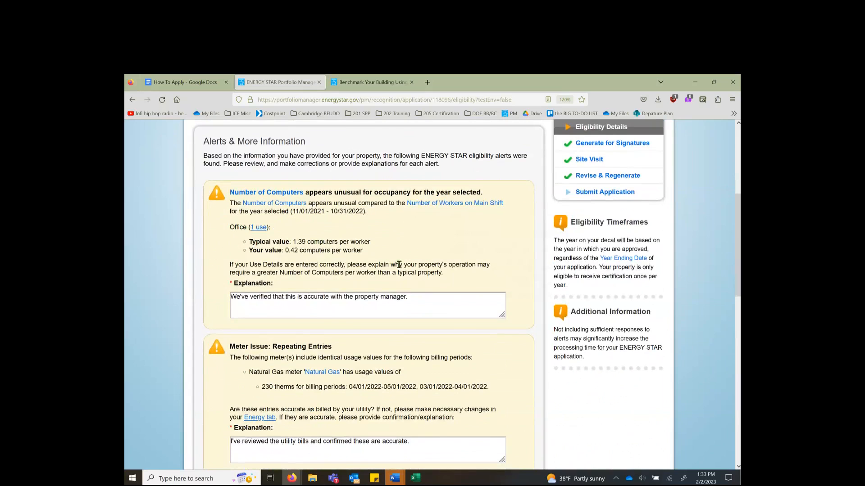
scroll(400, 267, "down", 8)
scroll(400, 268, "down", 3)
scroll(400, 269, "up", 5)
scroll(399, 267, "up", 5)
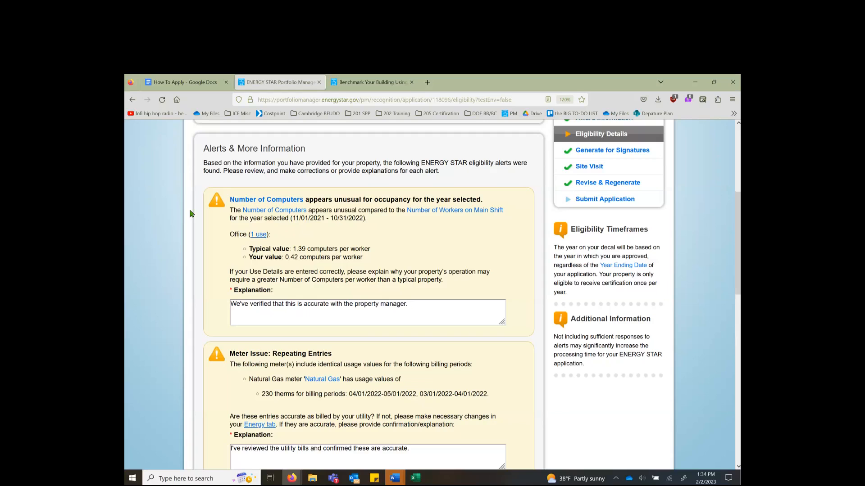
scroll(191, 213, "down", 1)
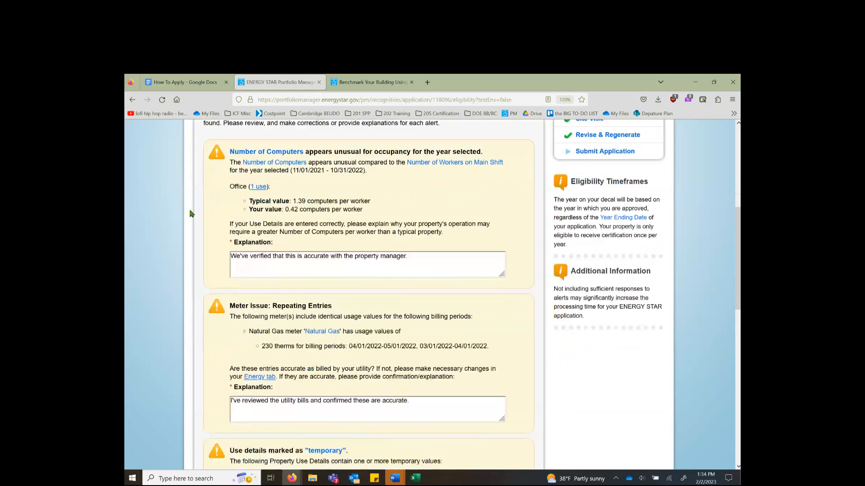
Step: Extend the Number of Computers explanation with ", and we did a computer count during the site visit."
mouse_move(279, 159)
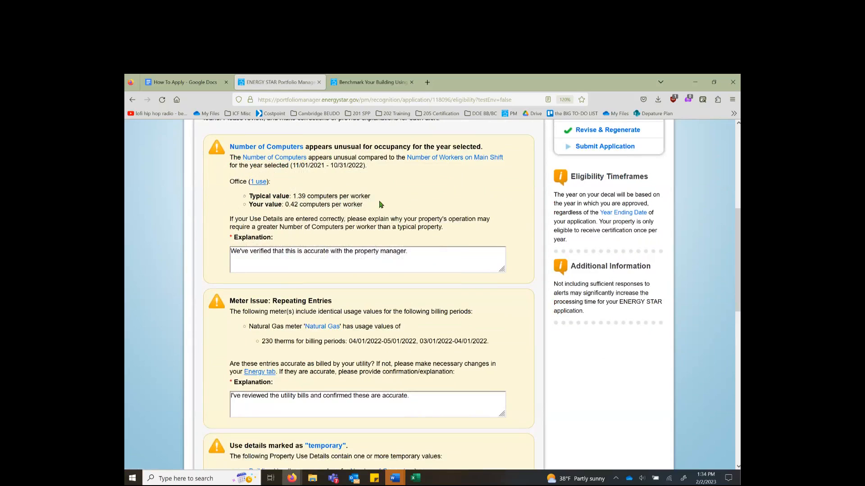
left_click(411, 254)
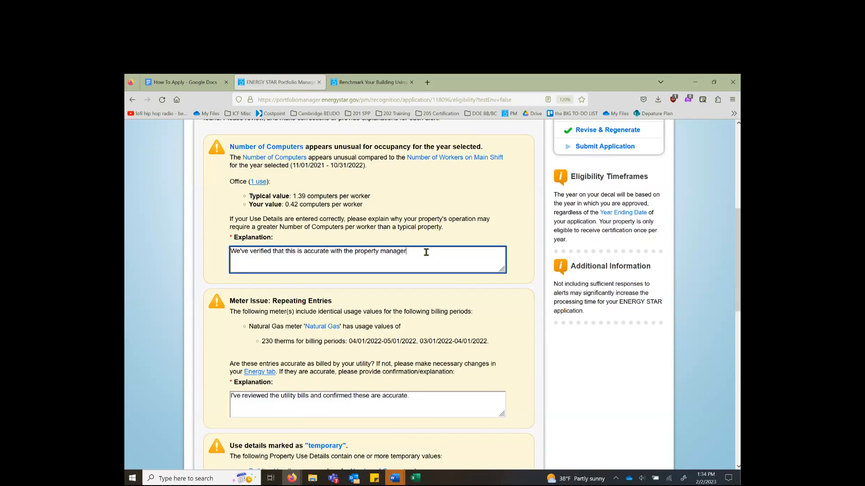
type(", and we did a computer count during the s")
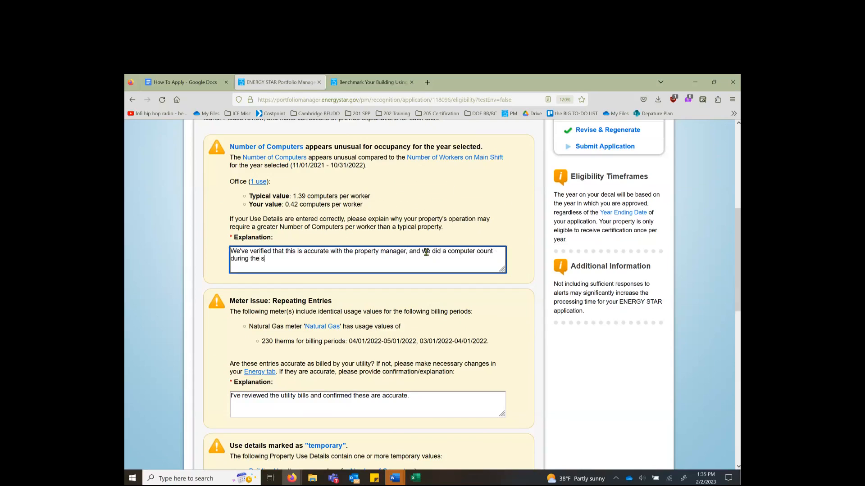
type("ite visit.")
Step: Add "This is seasonally appropriate for springtime in this area." to the explanation for the repeating meter entries
scroll(524, 360, "down", 1)
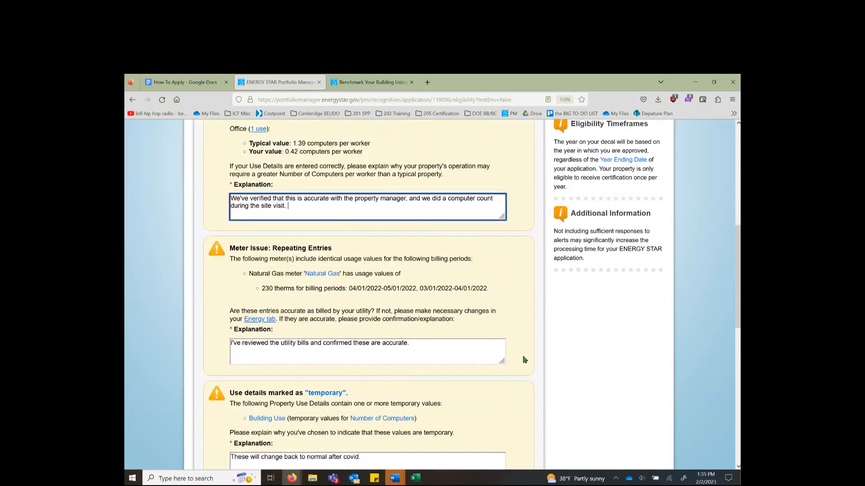
scroll(523, 359, "down", 1)
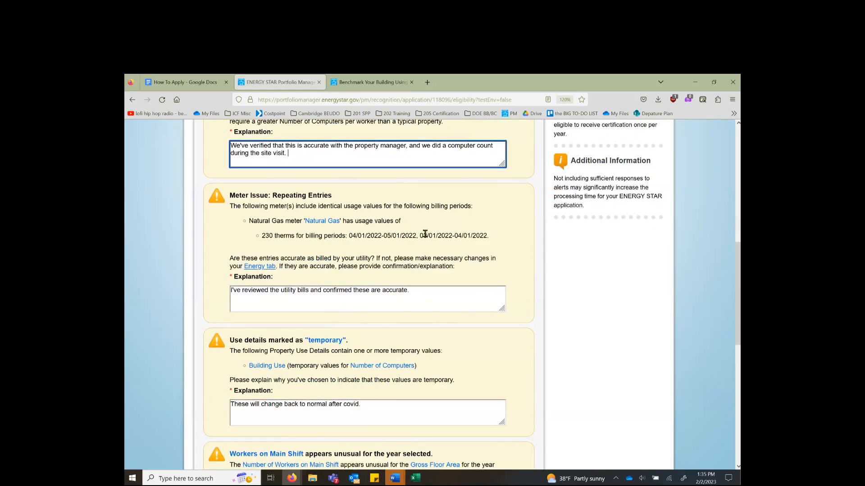
left_click(461, 301)
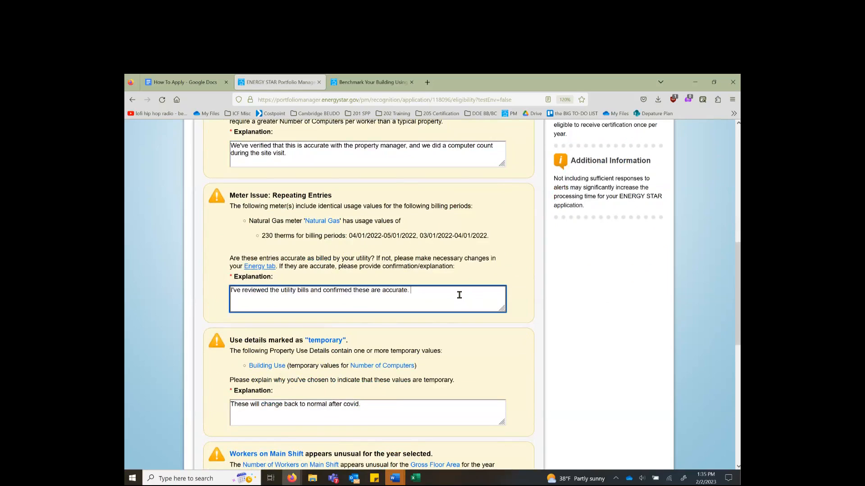
type("This is seasonally appropriate for springtime")
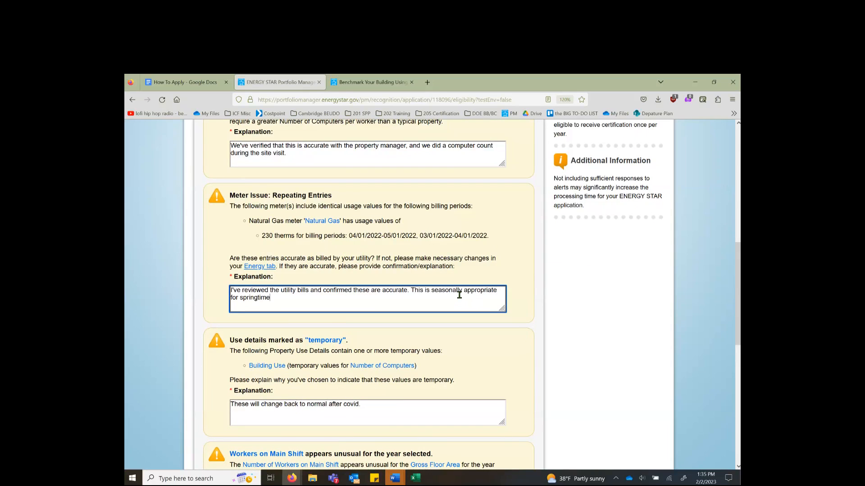
type(" in hhis area.")
Step: Add "Covid use changes dropped the number of computers onsite." to the explanation for the temporary use details
scroll(361, 303, "down", 2)
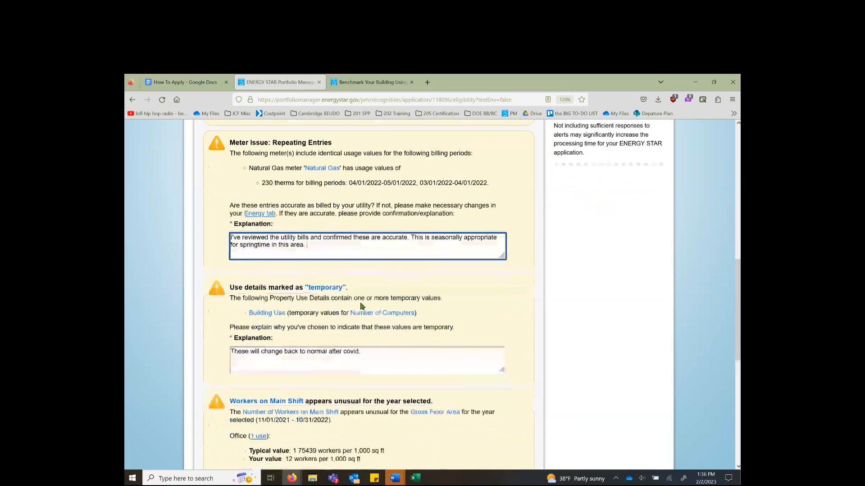
scroll(361, 303, "down", 2)
scroll(360, 302, "down", 2)
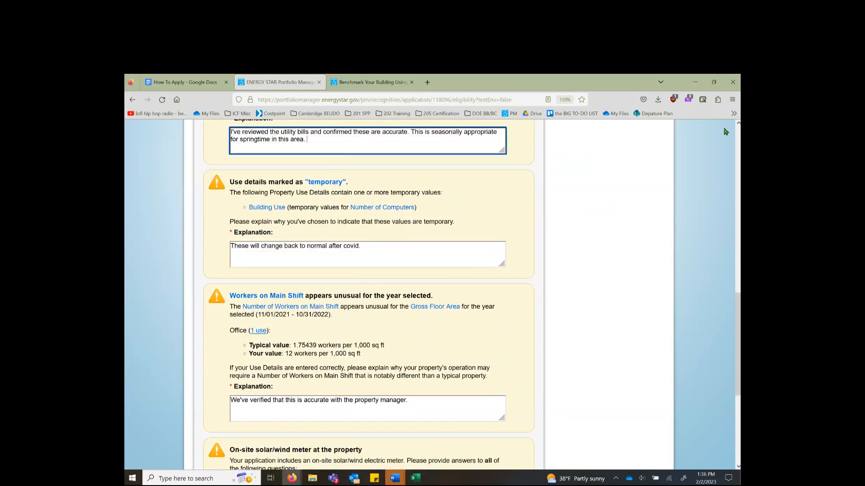
left_click(732, 100)
left_click(717, 285)
left_click(593, 265)
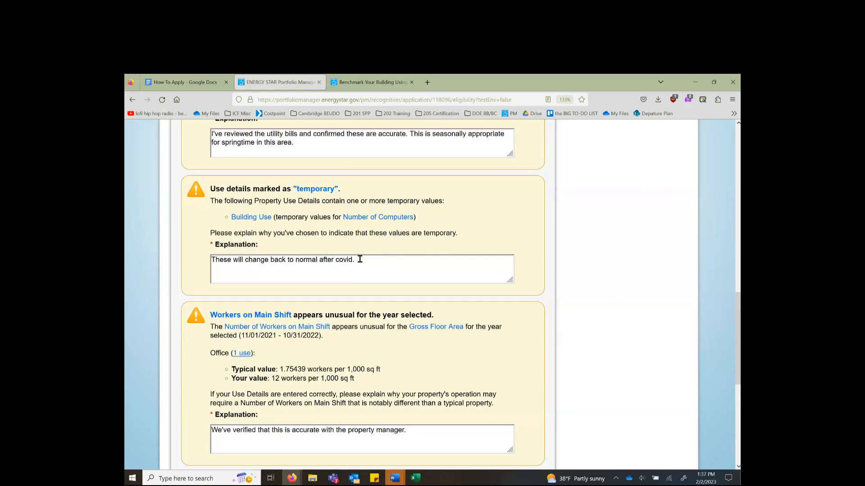
left_click(352, 270)
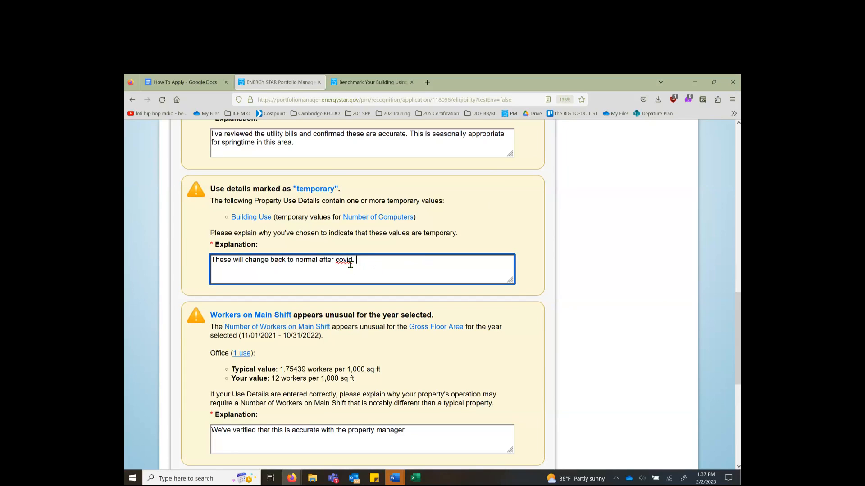
type("Covid d")
key("BackSpace")
type("use changes dropped the number of ")
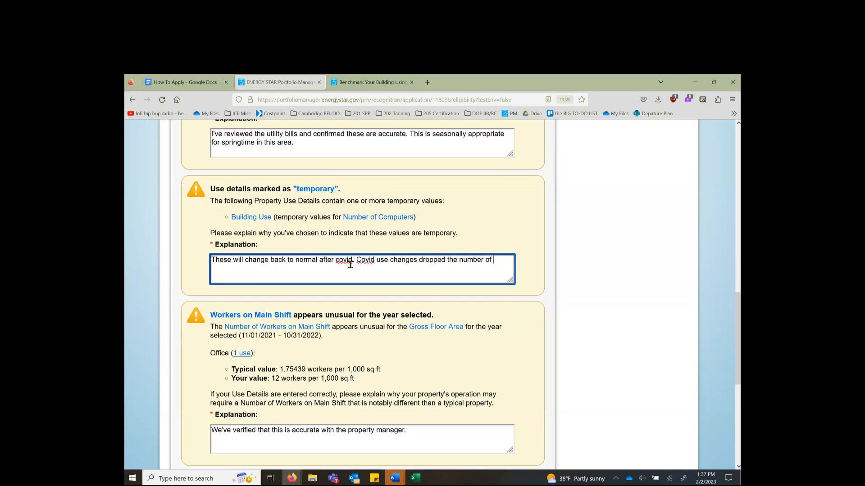
type("computers onsite.")
Step: Extend the Workers on Main Shift explanation with ", we did a headcount during the site visit and verified with badge swipe data."
scroll(533, 275, "down", 2)
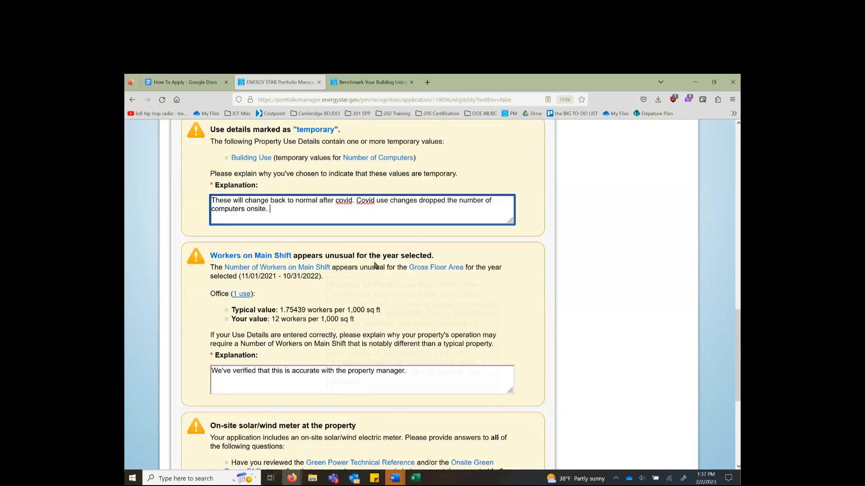
scroll(489, 286, "up", 15)
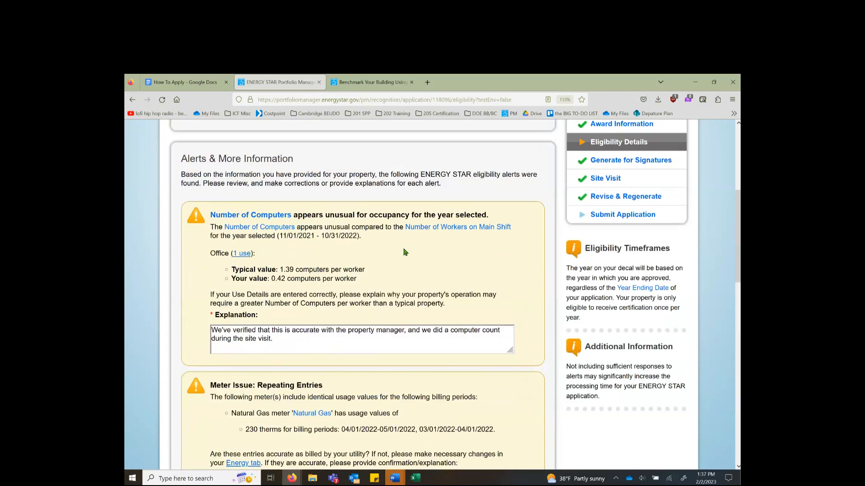
scroll(405, 252, "down", 15)
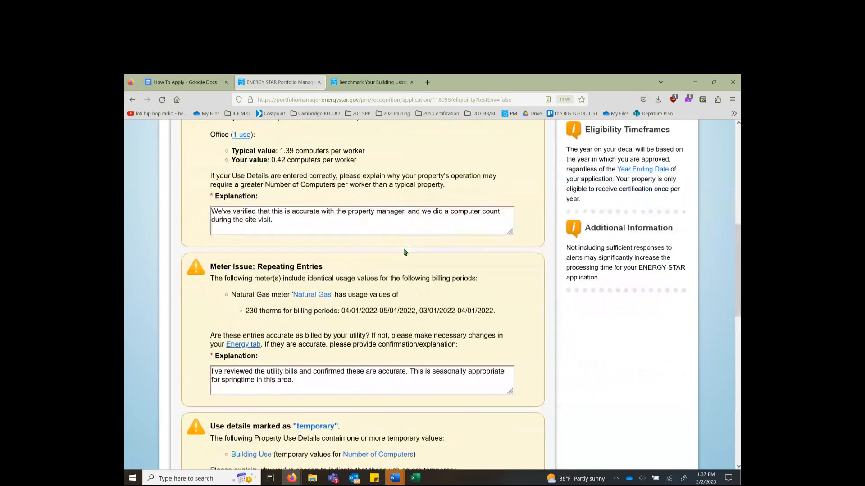
left_click(432, 314)
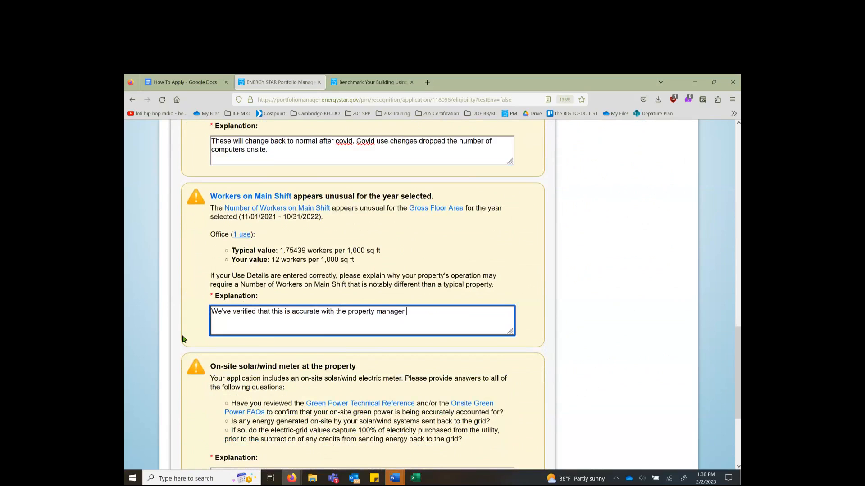
type(", we did a headcount during the site visit and verified with badge swipe data.")
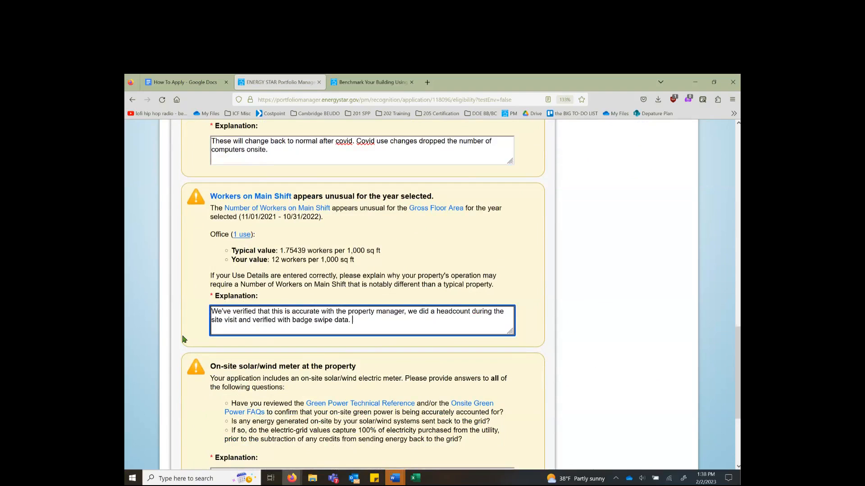
Step: Check the on-site solar/wind meter answer and the other alert explanations, and save the eligibility details for signatures
scroll(182, 338, "down", 2)
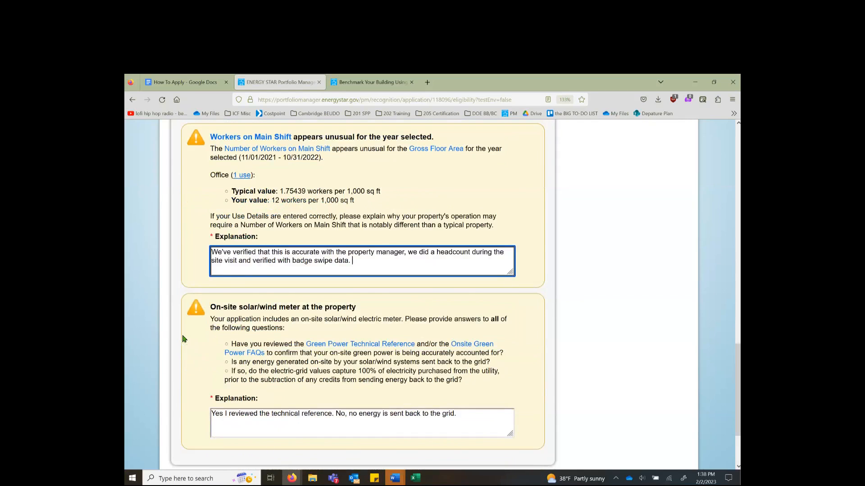
scroll(182, 338, "down", 2)
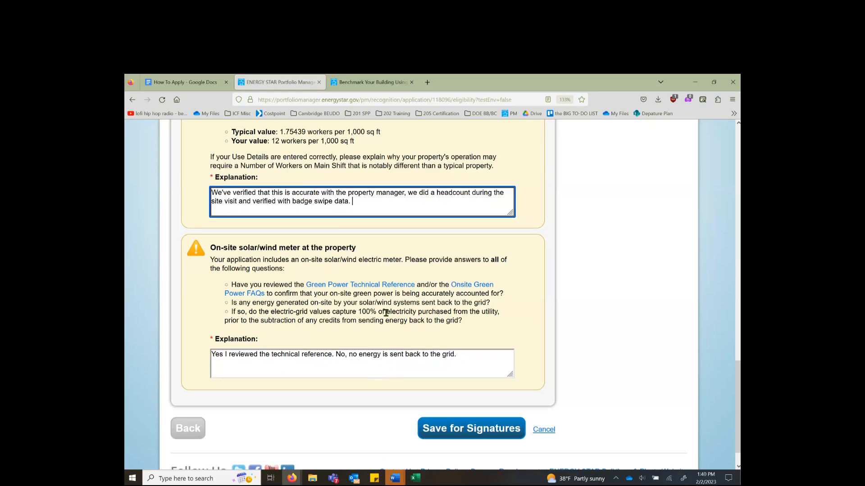
left_click(460, 357)
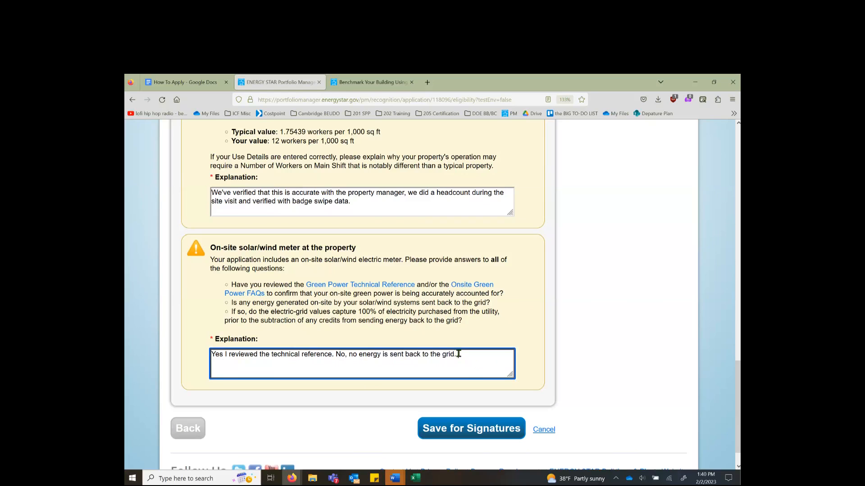
scroll(458, 354, "up", 12)
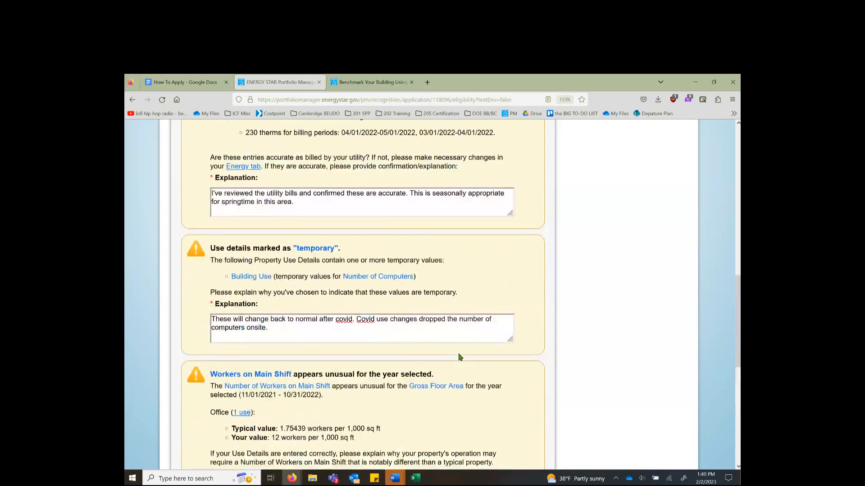
scroll(459, 358, "up", 10)
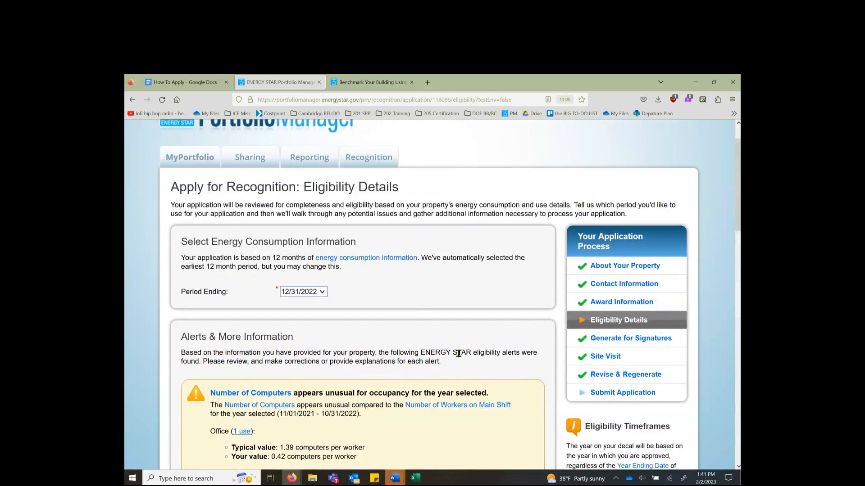
scroll(459, 353, "down", 3)
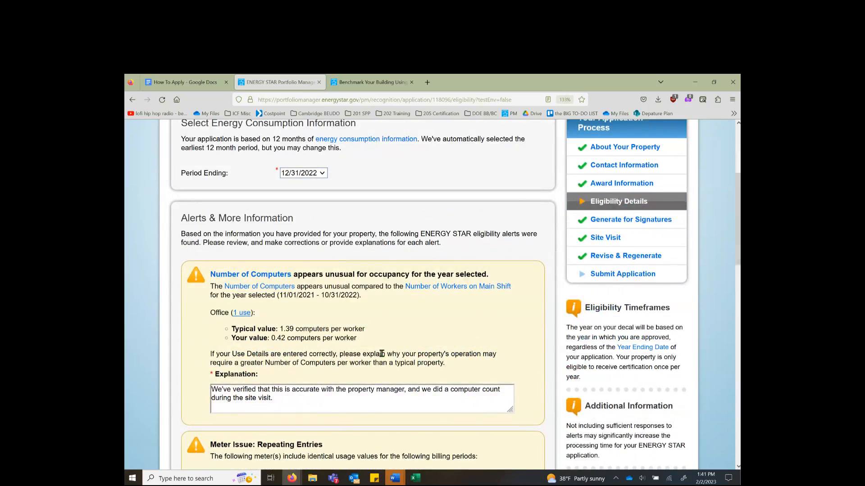
scroll(381, 354, "down", 13)
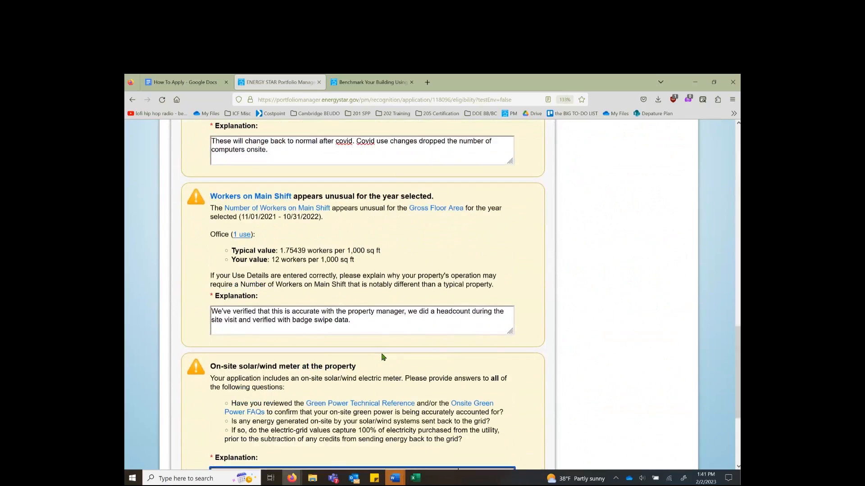
scroll(382, 356, "down", 3)
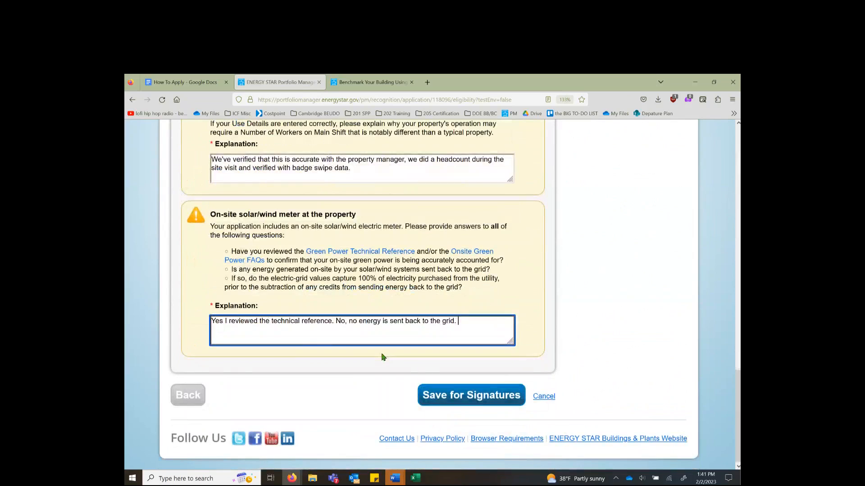
left_click(484, 404)
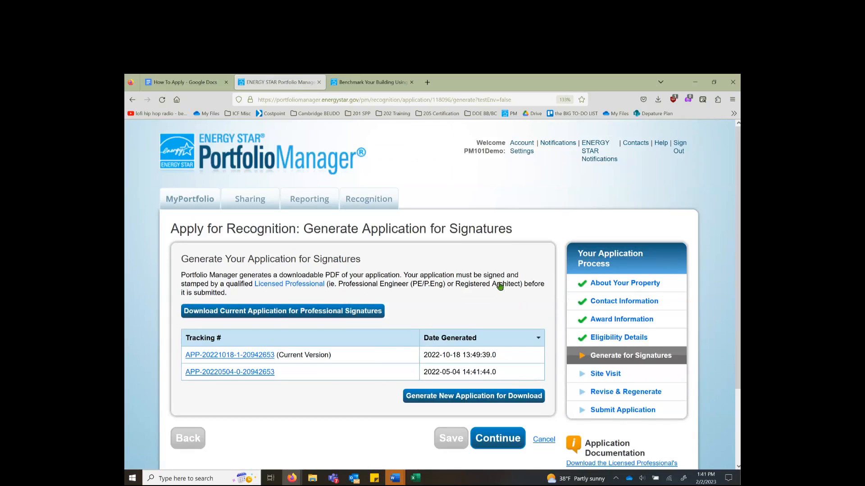
Step: Generate a new application for download and review the PDF's property summary, ineligibility date and contact information
scroll(500, 284, "down", 2)
scroll(500, 286, "down", 1)
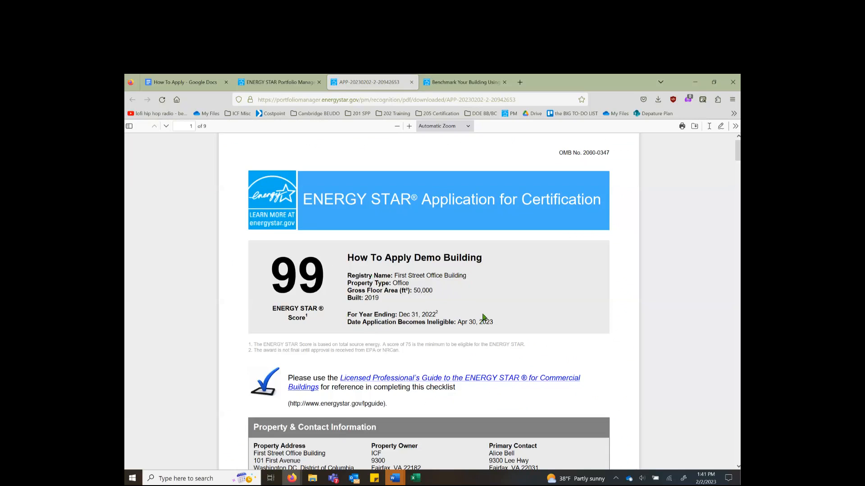
scroll(484, 318, "down", 1)
left_click_drag(375, 281, 426, 291)
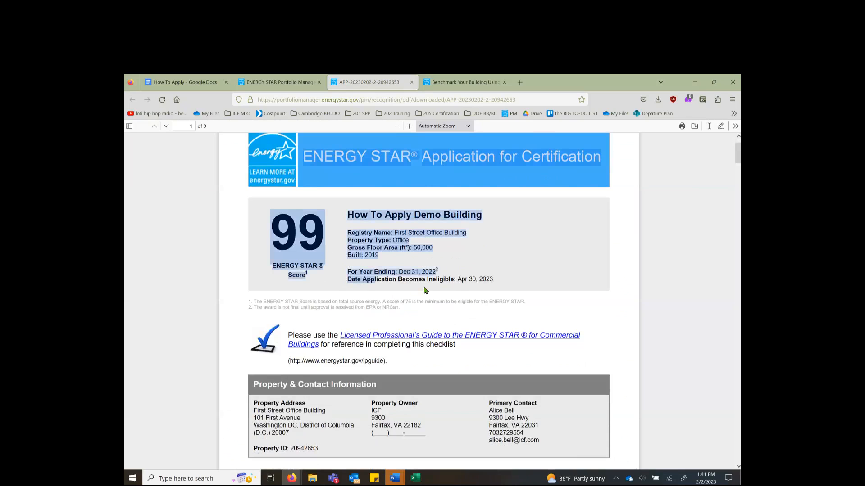
left_click(417, 288)
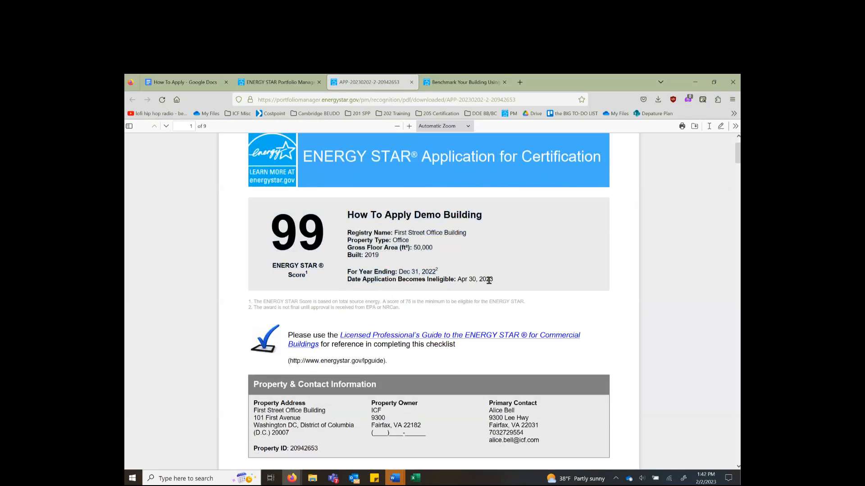
scroll(592, 208, "down", 1)
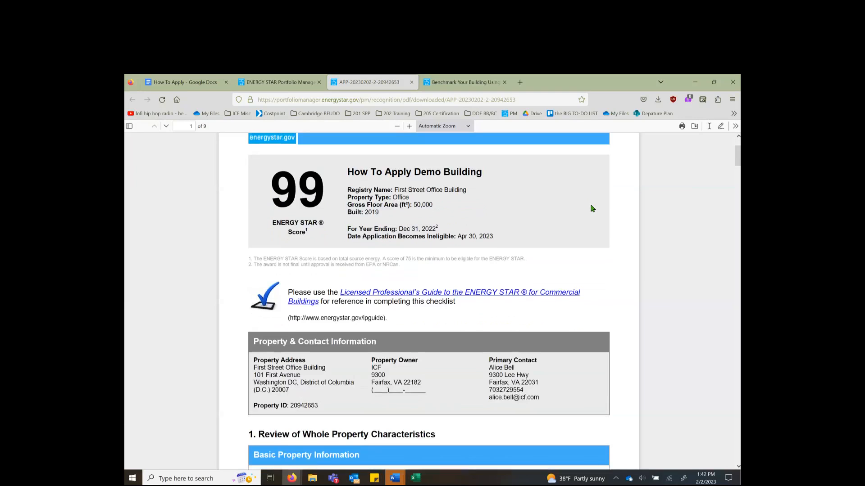
scroll(592, 208, "down", 1)
scroll(592, 208, "down", 1)
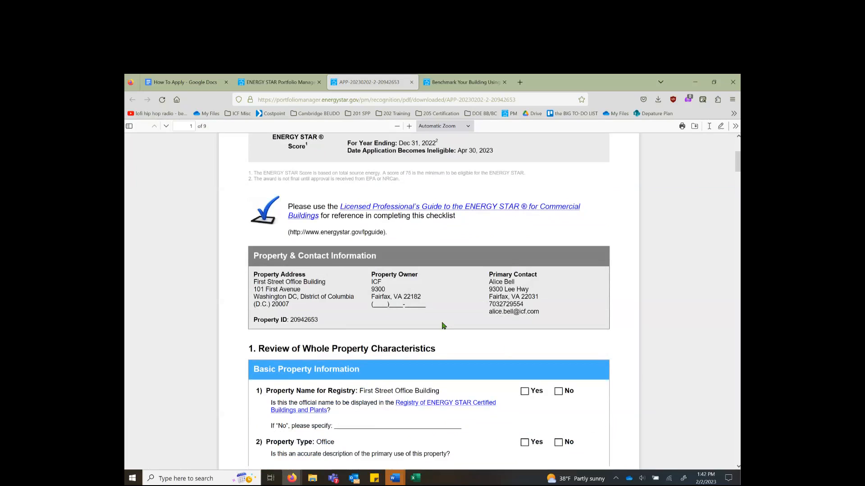
Step: Review the Basic Property Information checklist, from property name and type through gross floor area, occupancy and whole property verification
scroll(460, 344, "down", 3)
scroll(461, 343, "down", 2)
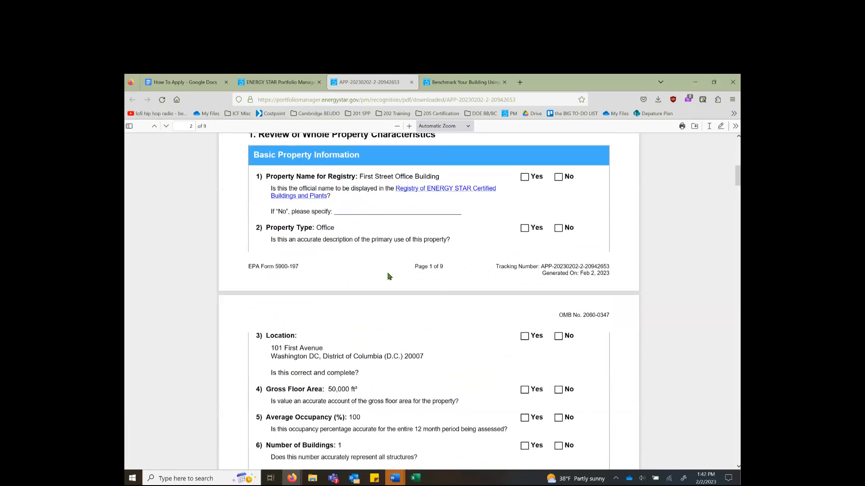
scroll(380, 337, "down", 1)
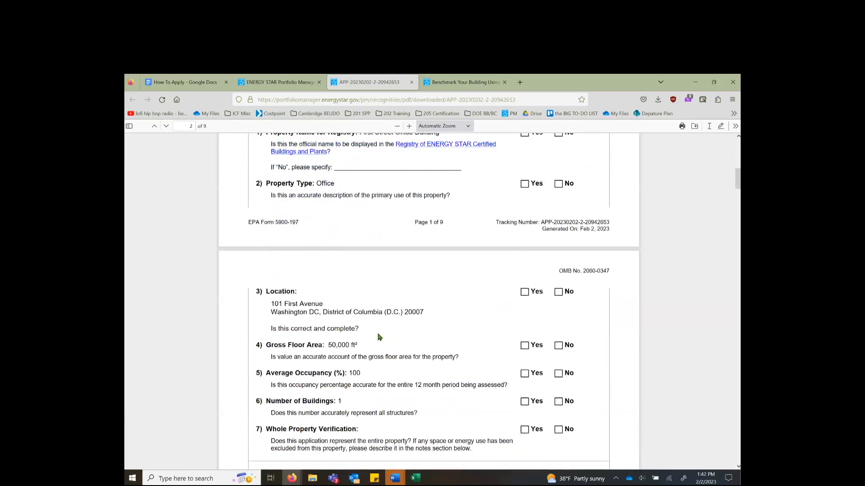
scroll(378, 337, "down", 1)
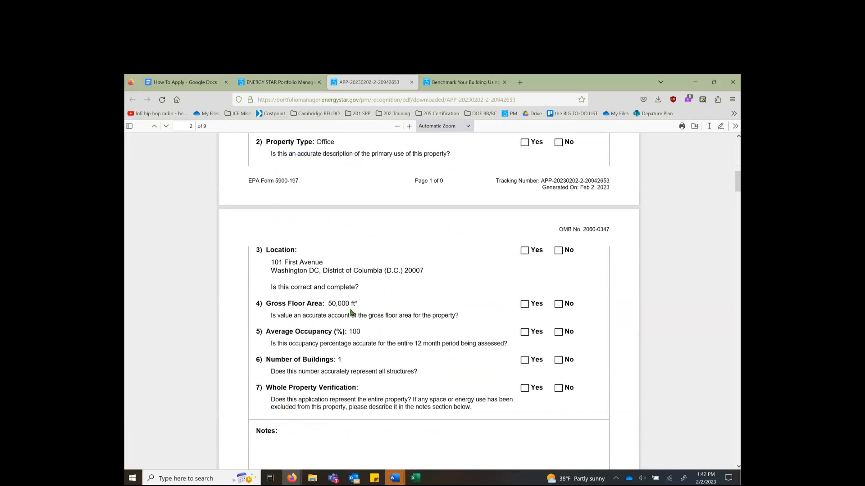
scroll(401, 341, "down", 1)
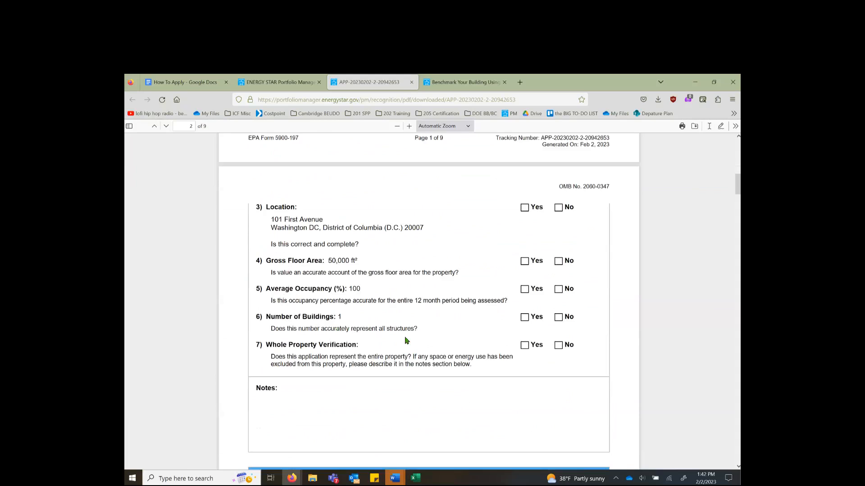
scroll(428, 345, "down", 1)
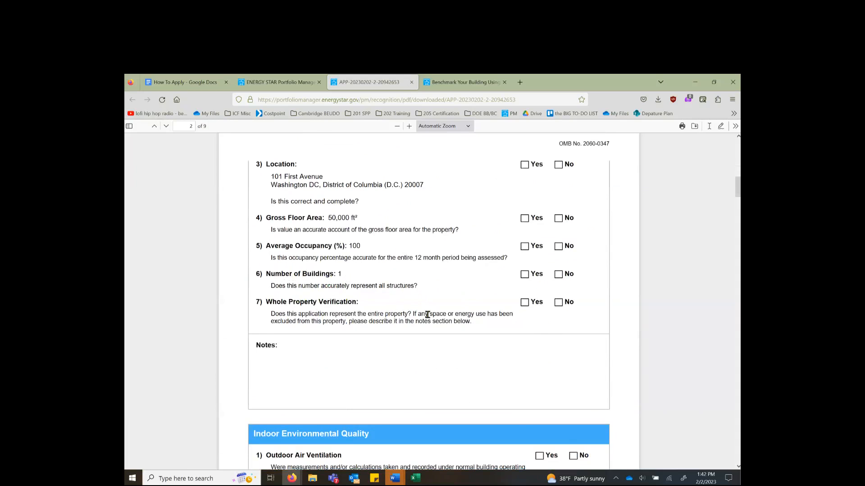
Step: Review the Indoor Environmental Quality questions on outdoor air ventilation, thermal conditions and illumination
scroll(428, 317, "down", 3)
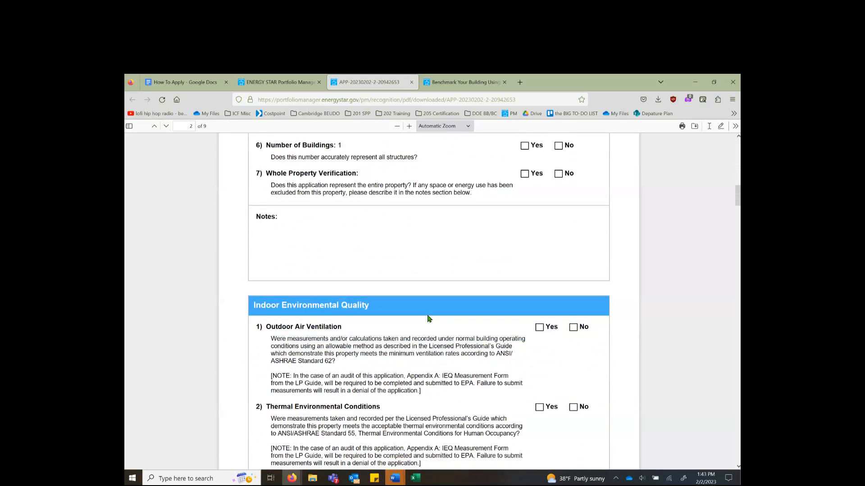
scroll(429, 319, "down", 1)
scroll(429, 319, "down", 2)
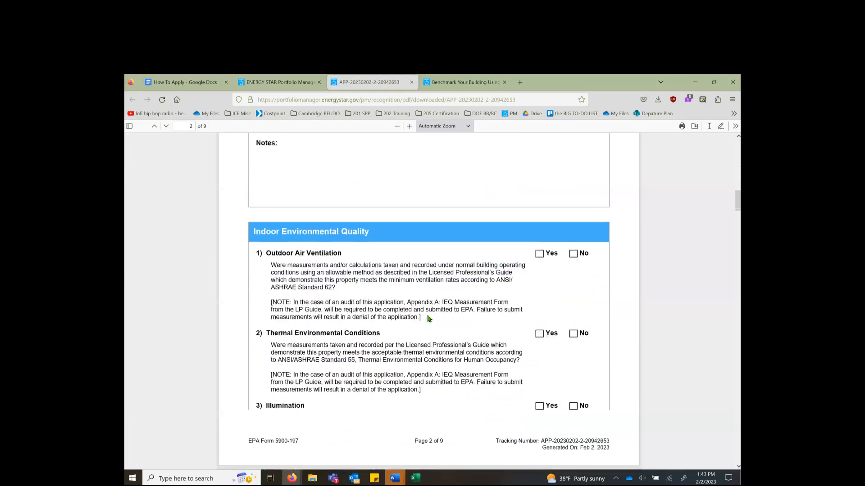
scroll(429, 318, "down", 1)
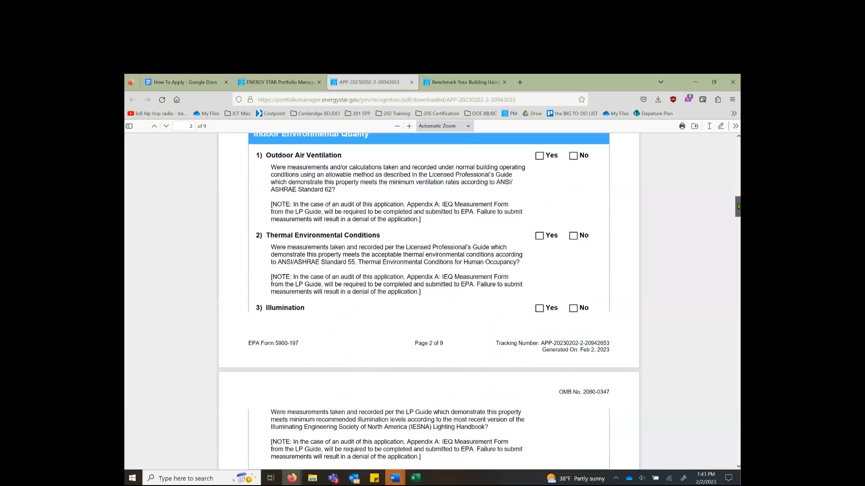
left_click_drag(738, 206, 738, 206)
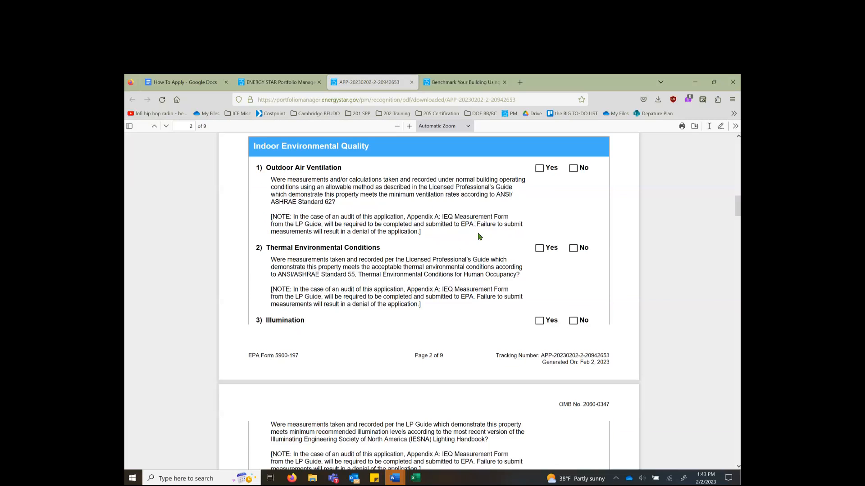
Step: Review the Office building use details, covering floor area, operating hours, workers, computers and percent that can be cooled
scroll(480, 236, "down", 6)
scroll(479, 237, "down", 2)
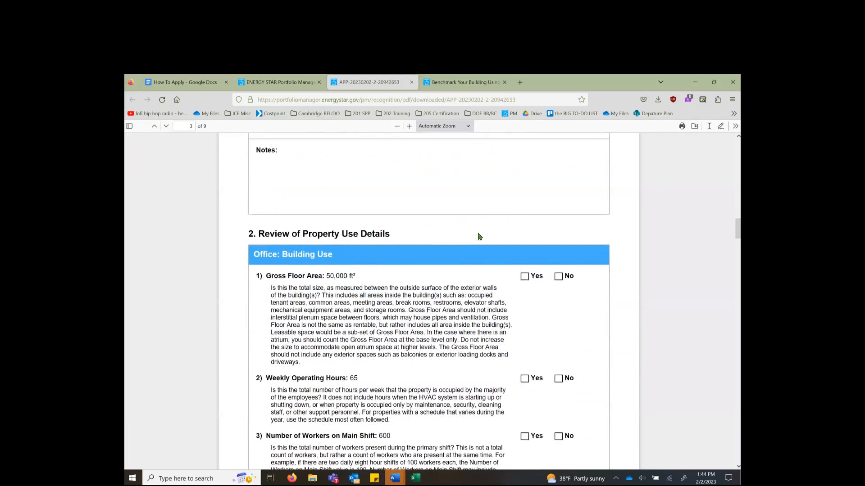
scroll(480, 237, "down", 1)
scroll(480, 237, "down", 1)
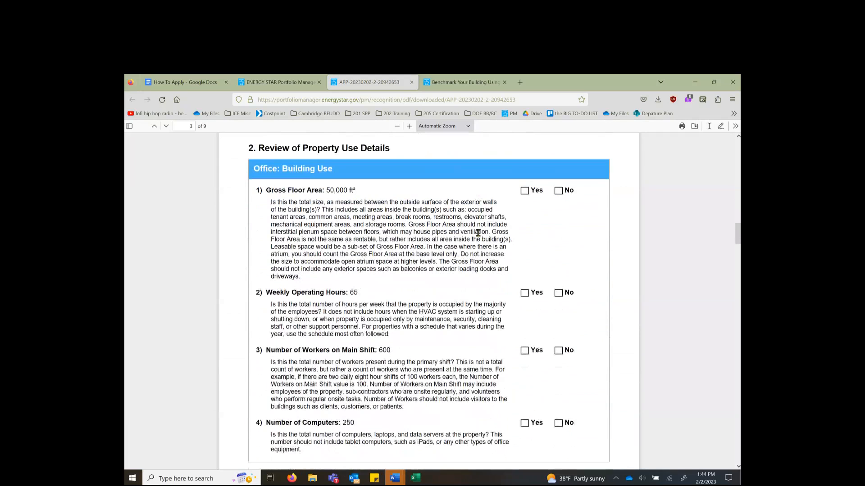
scroll(468, 314, "down", 1)
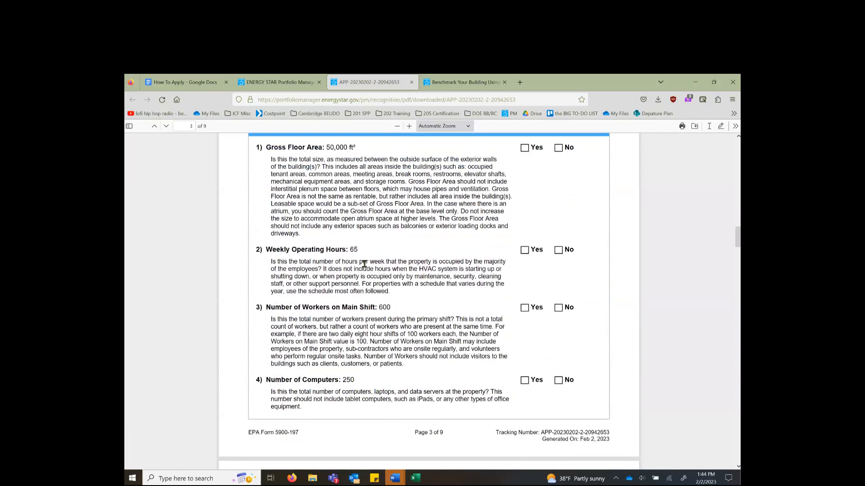
scroll(424, 321, "down", 5)
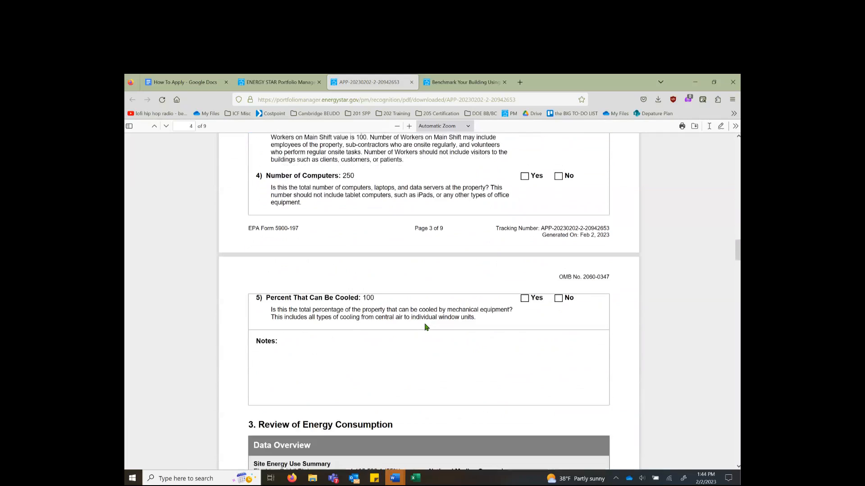
scroll(427, 327, "down", 1)
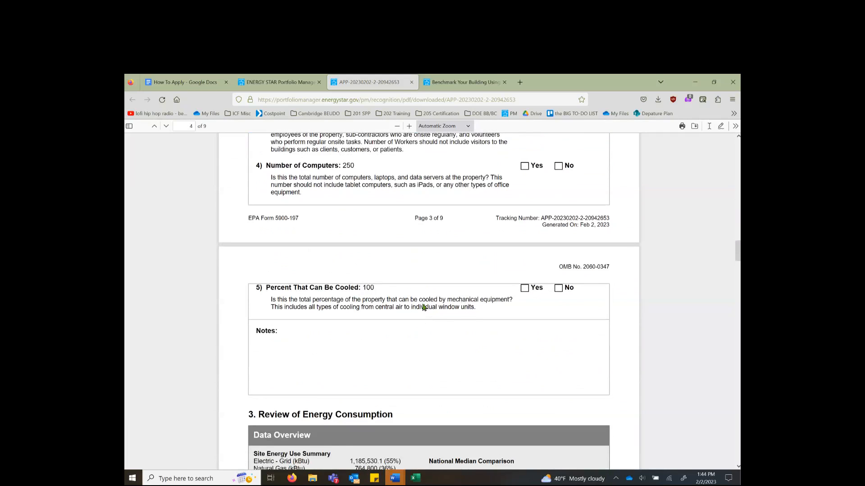
scroll(531, 331, "up", 1)
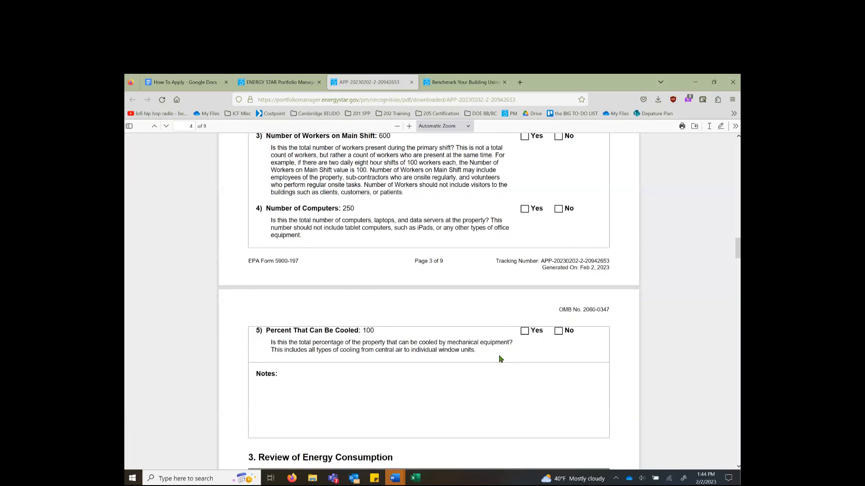
Step: Examine the energy consumption overview, the summary of energy meters and the questions on total energy, additional fuels and on-site solar
scroll(500, 359, "down", 3)
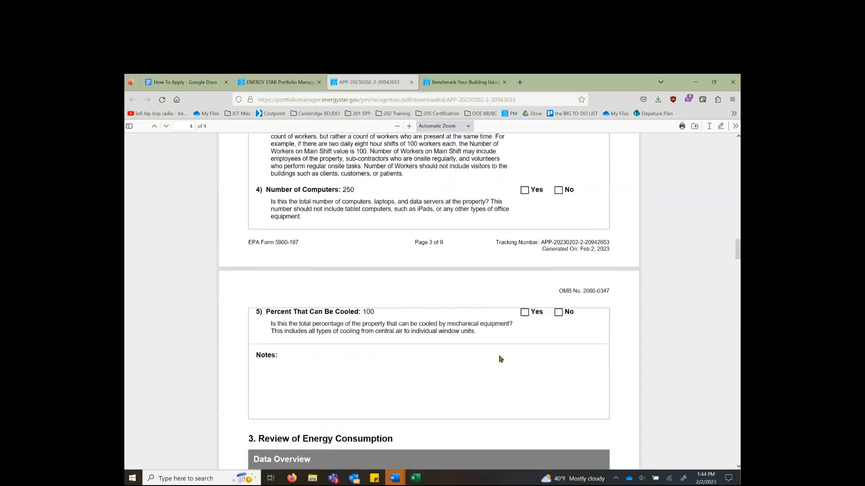
scroll(500, 359, "down", 4)
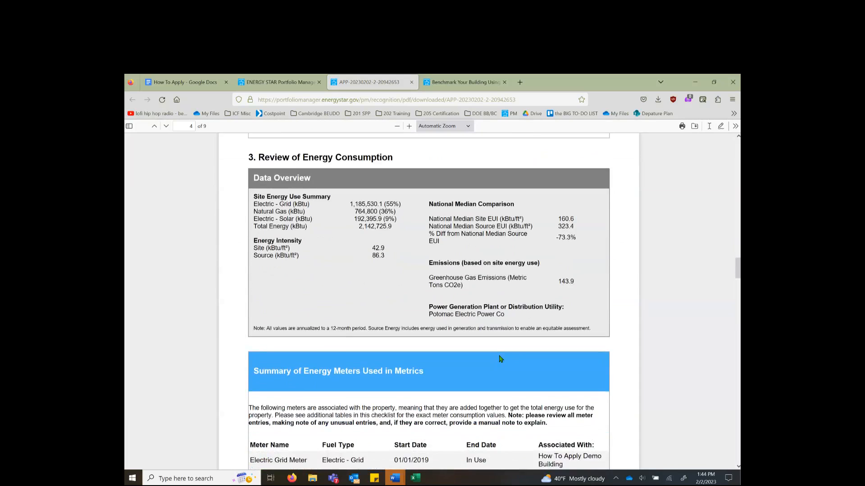
scroll(500, 359, "down", 1)
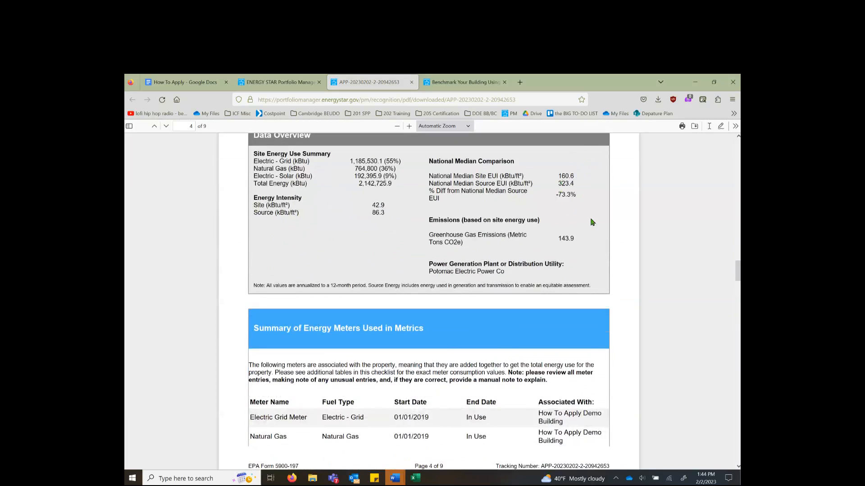
scroll(592, 222, "down", 2)
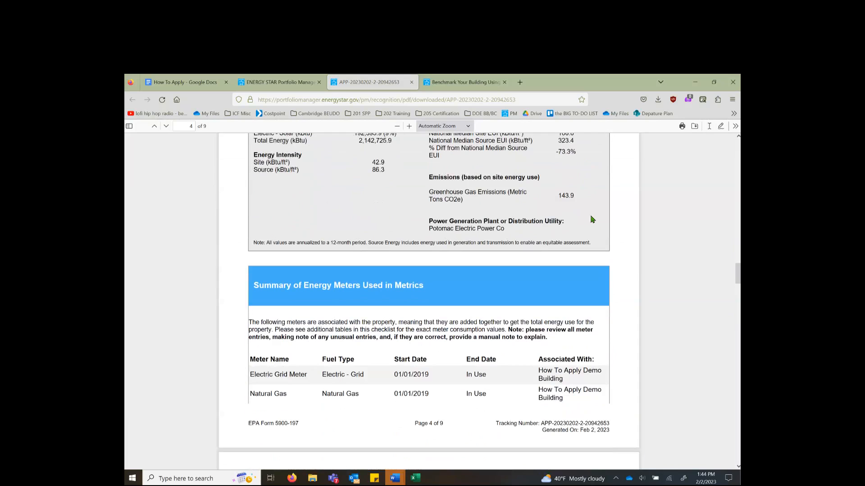
scroll(592, 219, "down", 4)
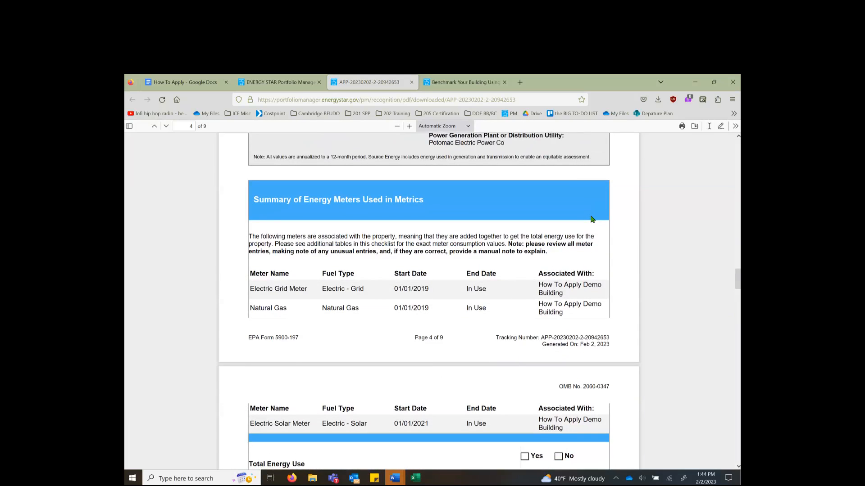
scroll(592, 219, "down", 9)
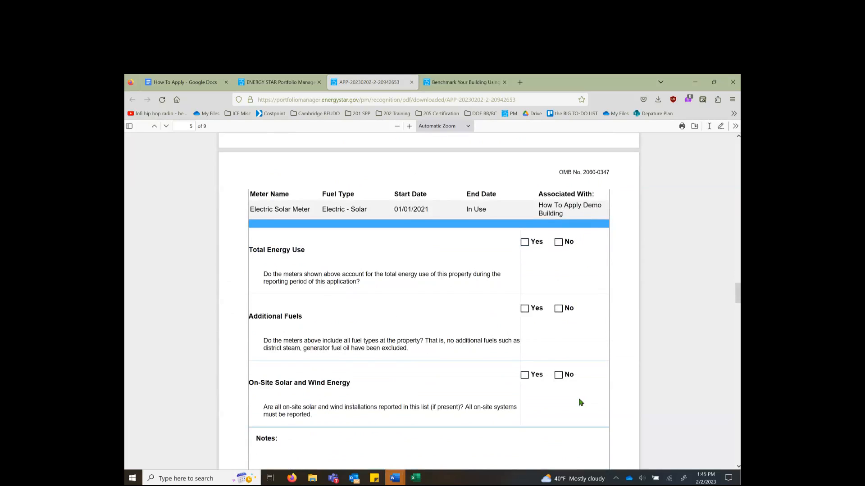
scroll(581, 402, "down", 2)
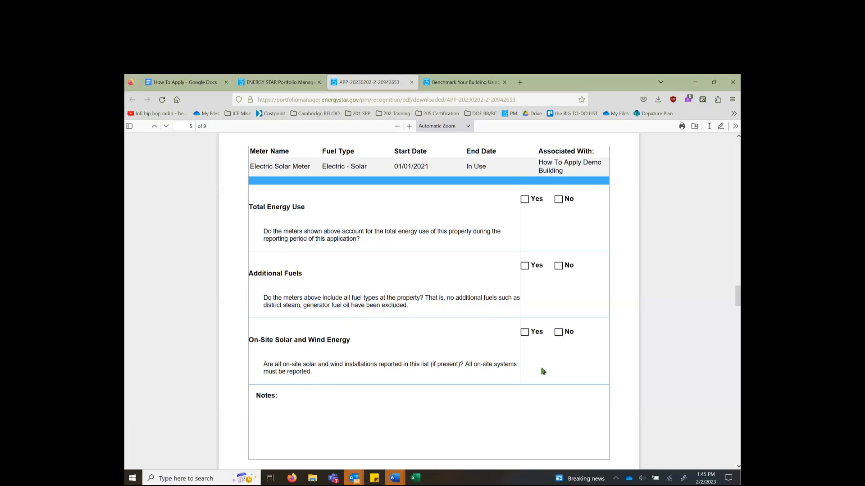
Step: Look through the monthly usage entries for the electric grid, natural gas and electric solar meters
scroll(543, 371, "down", 5)
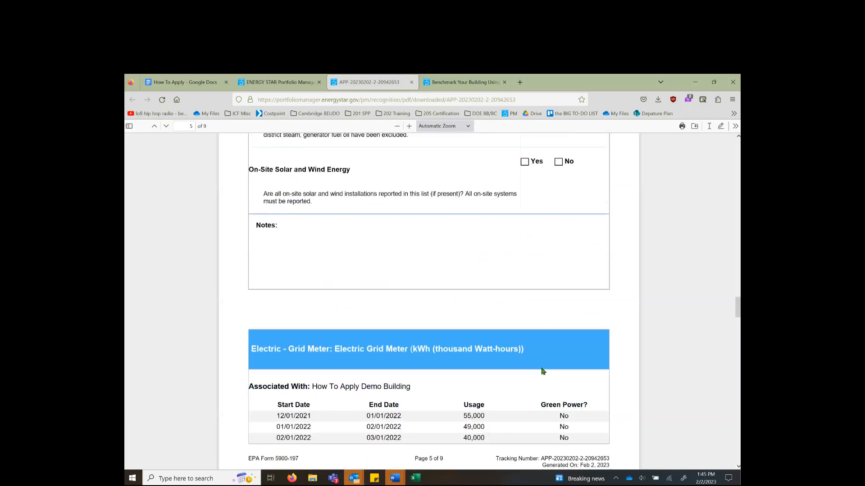
scroll(542, 371, "down", 2)
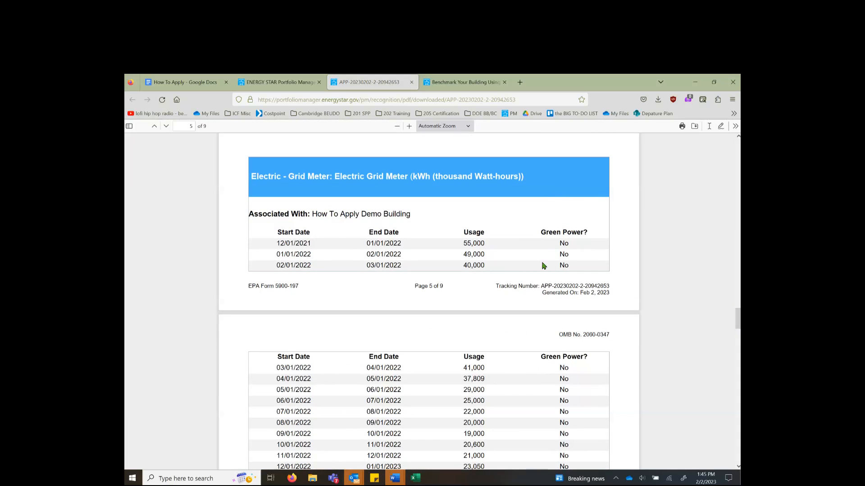
scroll(518, 225, "down", 1)
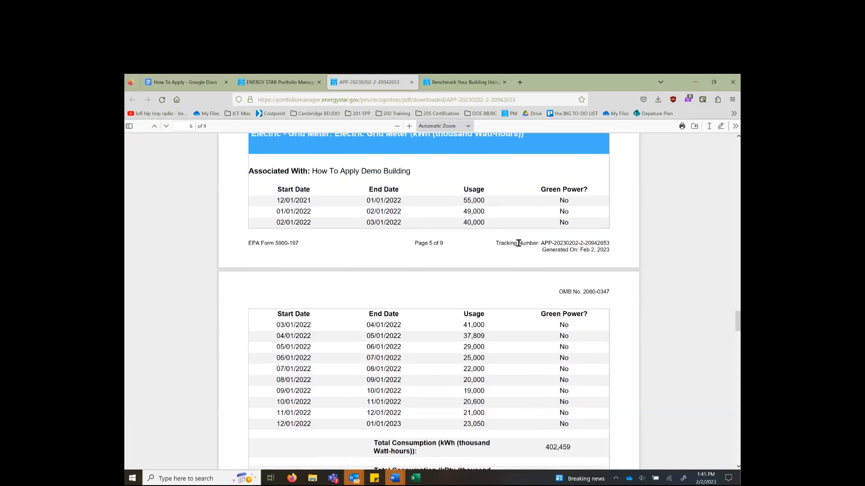
scroll(527, 411, "down", 4)
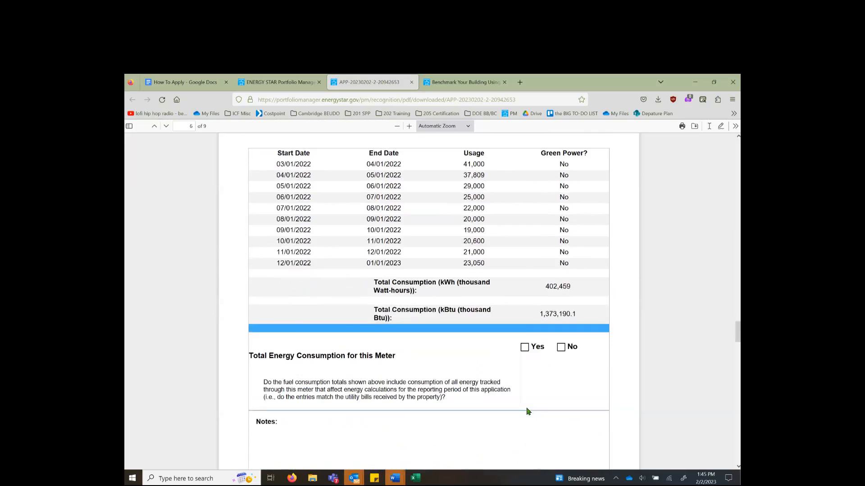
scroll(528, 412, "down", 7)
scroll(498, 319, "down", 1)
scroll(498, 334, "down", 2)
scroll(498, 419, "down", 4)
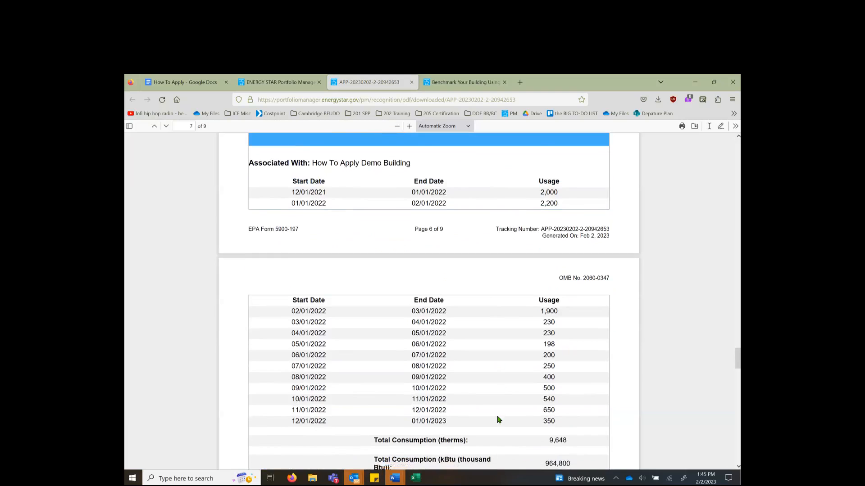
scroll(499, 420, "down", 7)
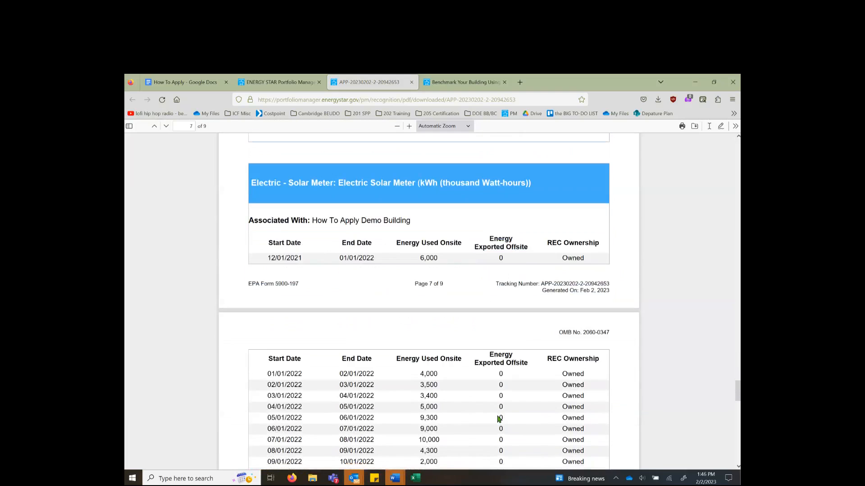
scroll(551, 371, "down", 1)
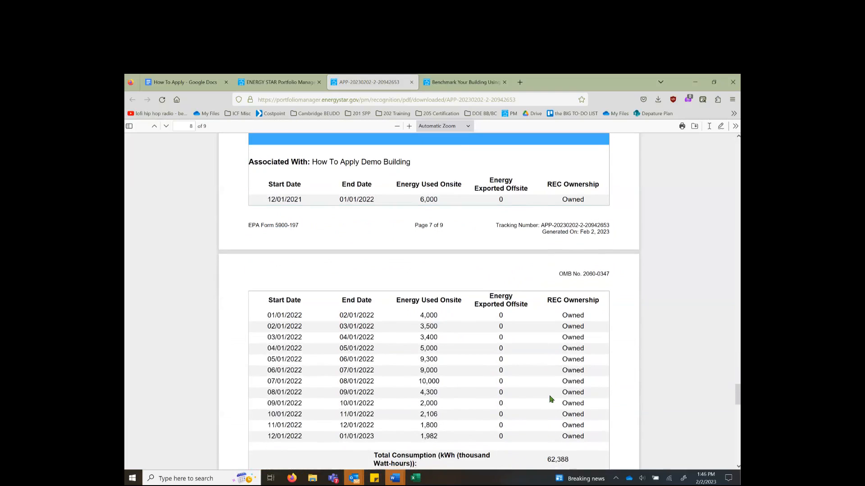
scroll(530, 396, "up", 1)
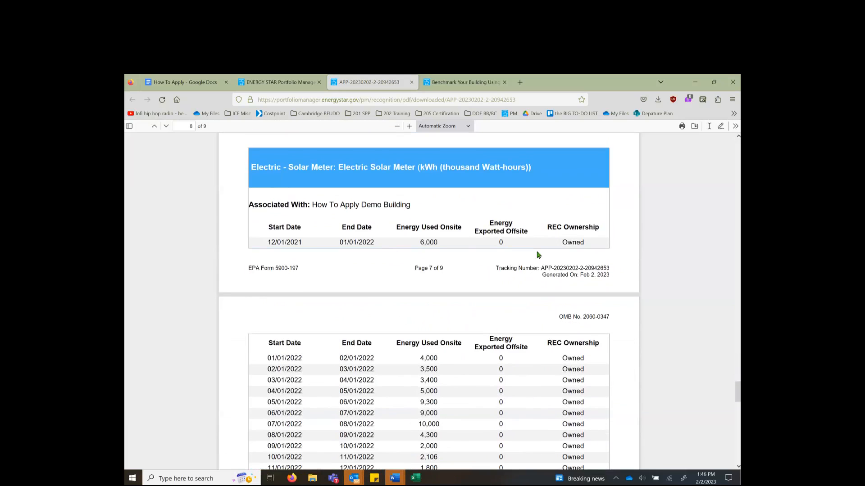
Step: Return to the electric grid meter entries and check the total energy consumption questions and notes for each meter
scroll(536, 252, "up", 13)
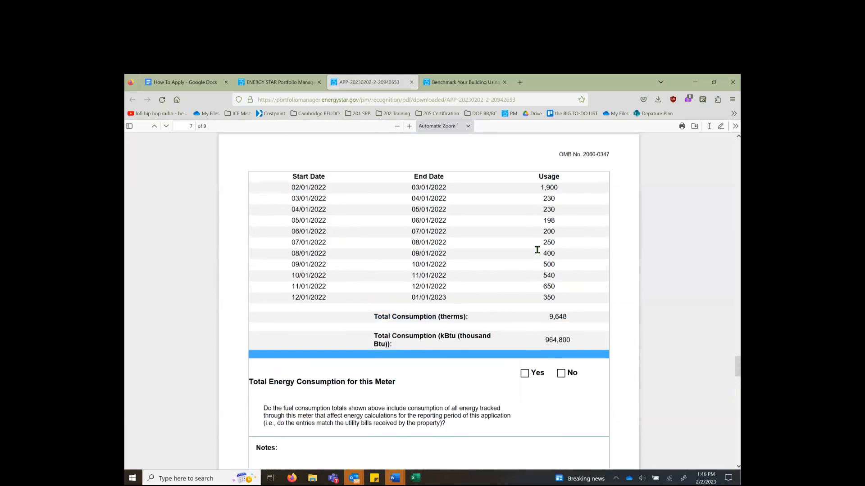
scroll(526, 250, "up", 15)
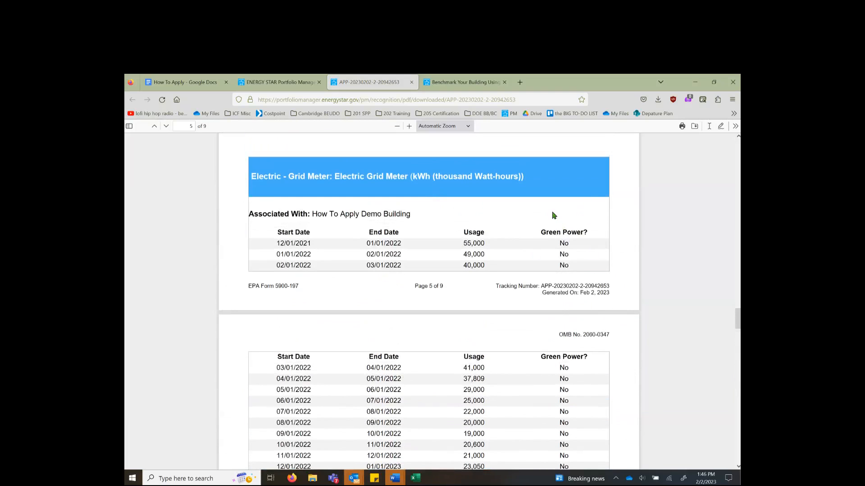
scroll(547, 365, "down", 2)
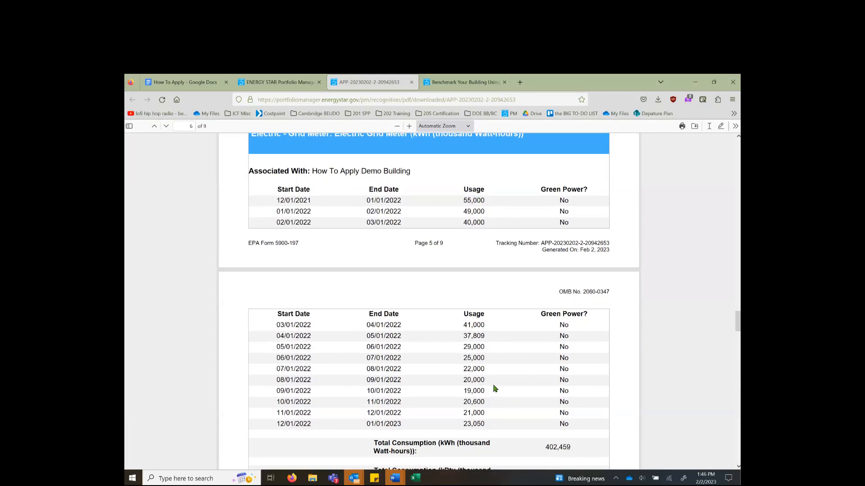
scroll(495, 388, "down", 5)
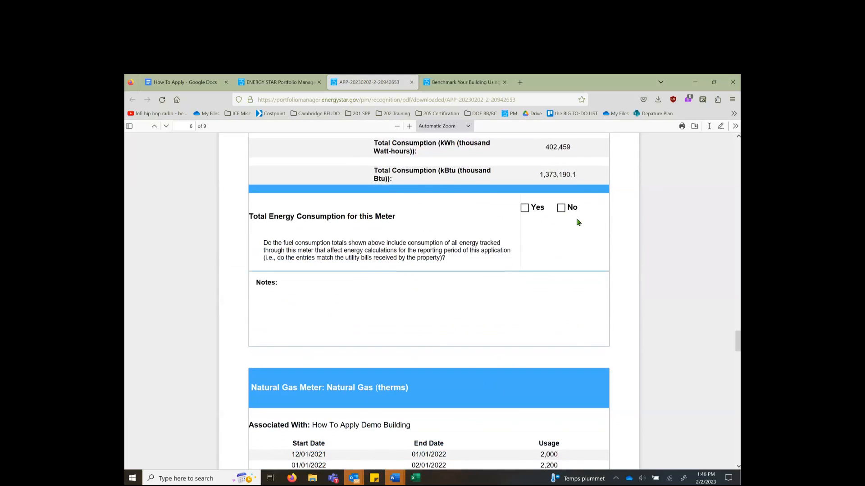
scroll(493, 298, "down", 5)
scroll(493, 297, "down", 20)
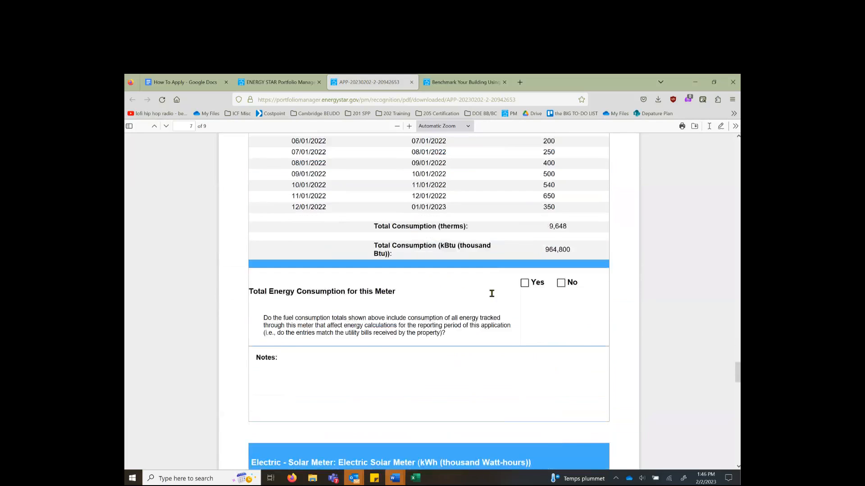
Step: Review the application PDF's section on the verifying licensed professional's signature, site visit date and engineering stamp
scroll(494, 298, "down", 3)
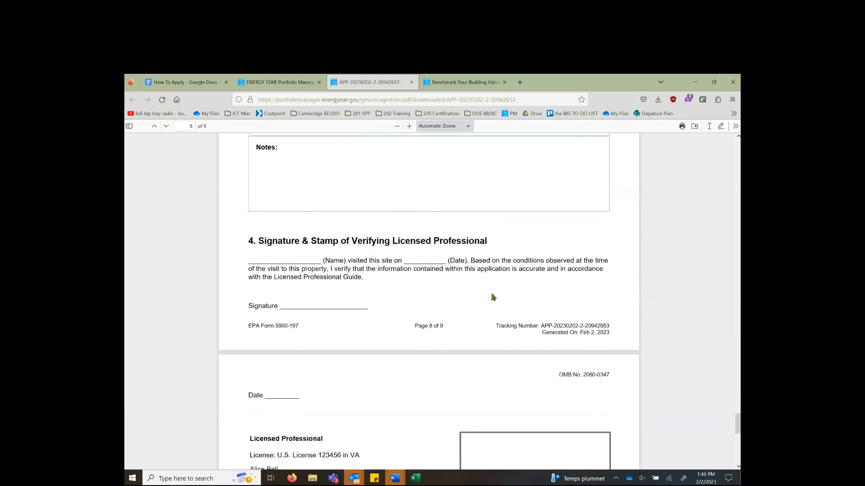
scroll(493, 298, "up", 1)
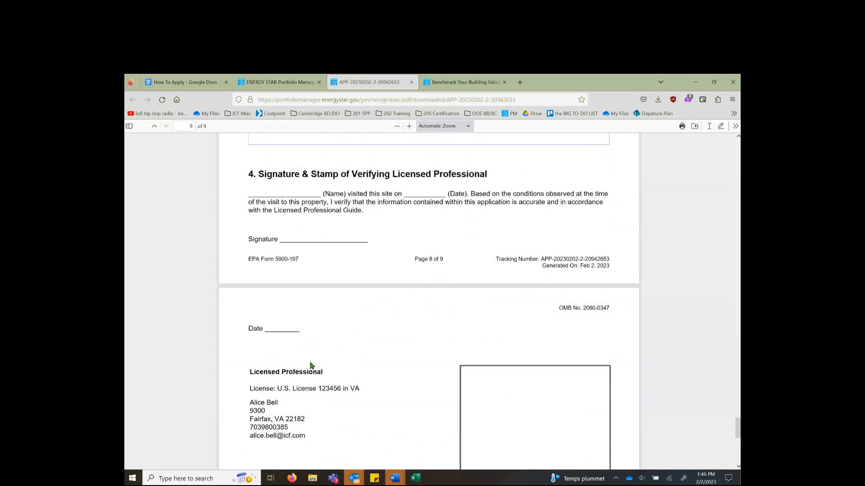
scroll(275, 179, "down", 1)
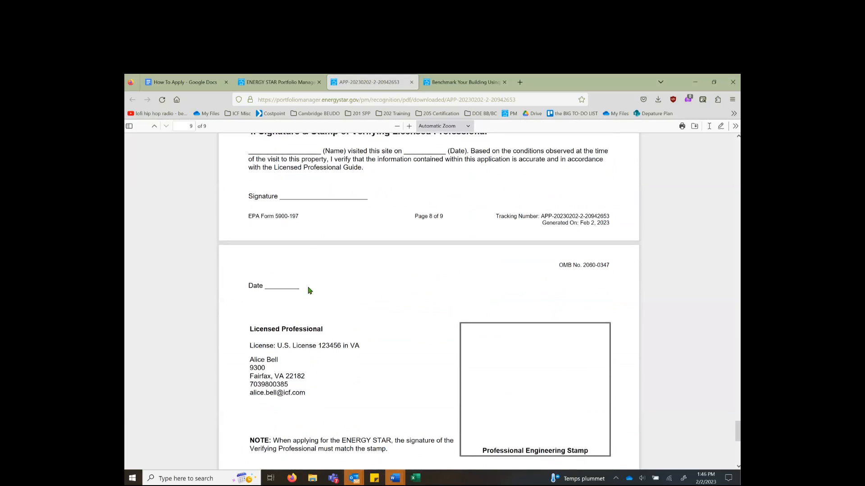
scroll(496, 383, "down", 1)
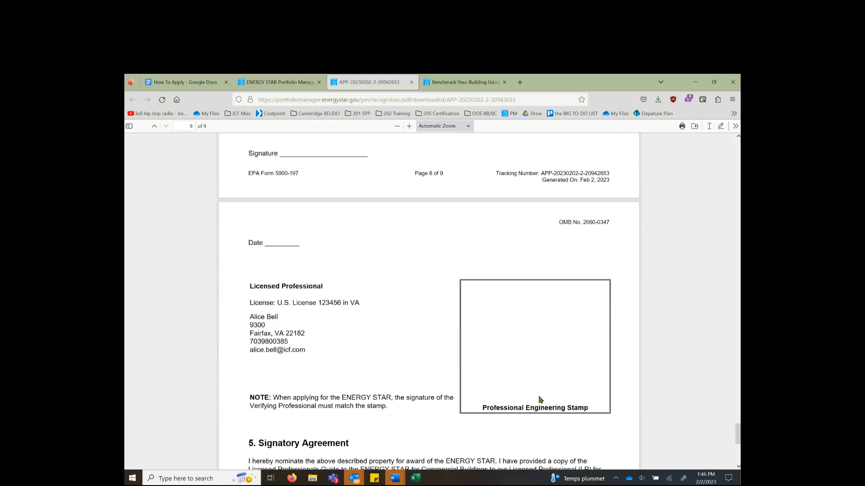
Step: Review the Signatory Agreement on the PDF's last page, including the owner or manager signature and date lines
scroll(367, 364, "down", 2)
scroll(367, 364, "down", 2)
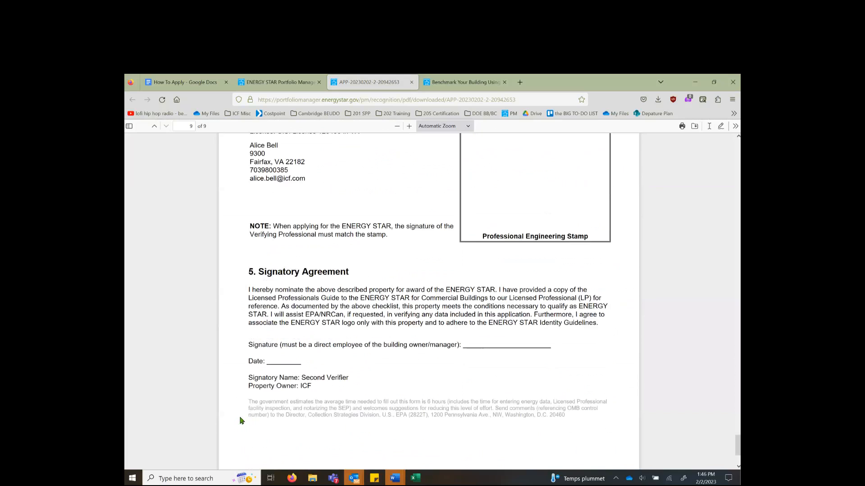
scroll(363, 368, "down", 1)
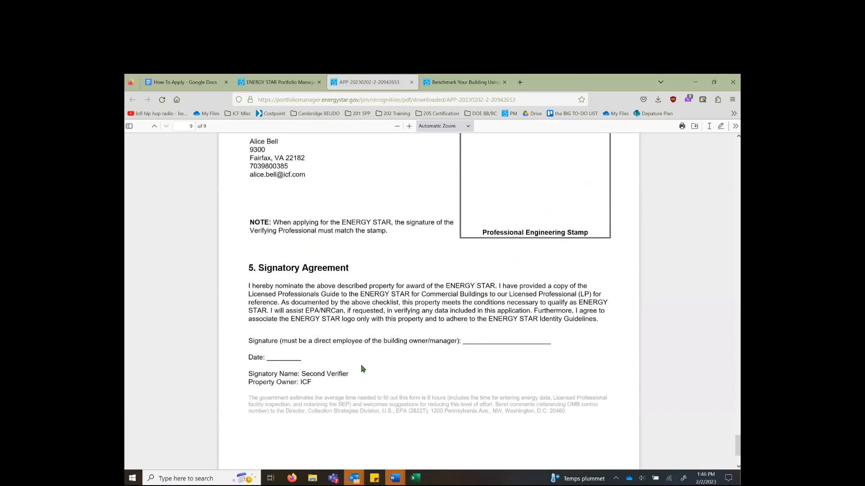
scroll(363, 369, "down", 2)
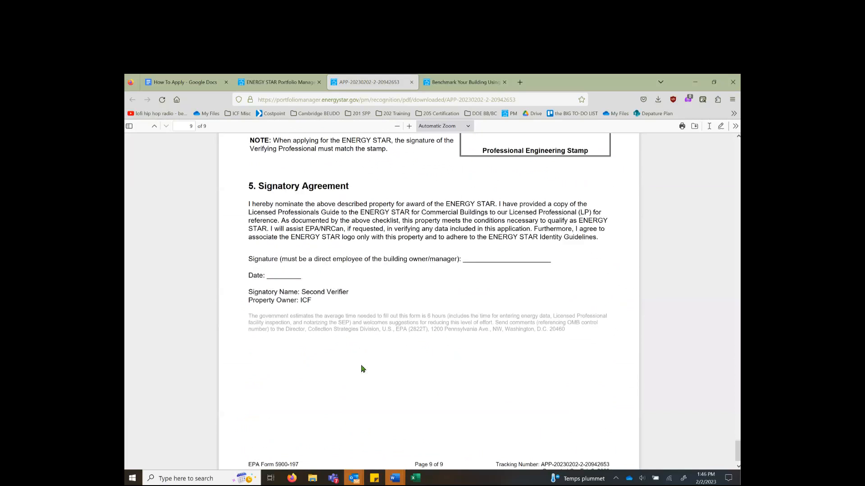
scroll(363, 368, "down", 1)
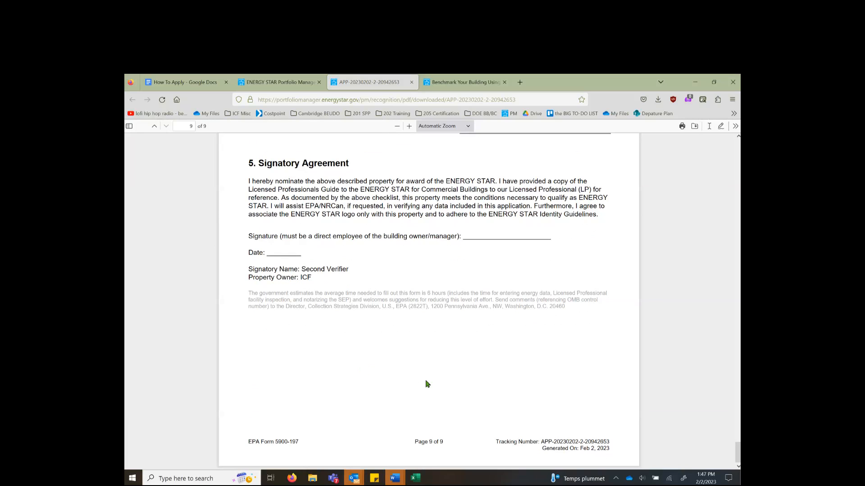
scroll(427, 384, "up", 2)
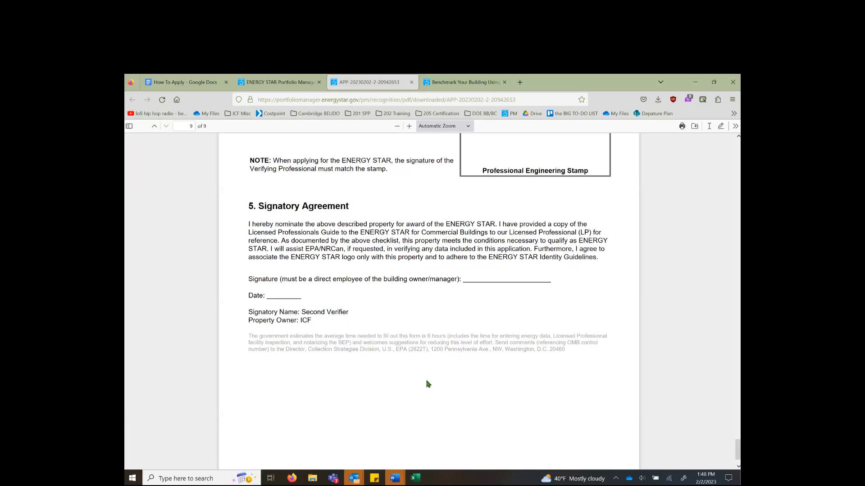
scroll(428, 384, "up", 2)
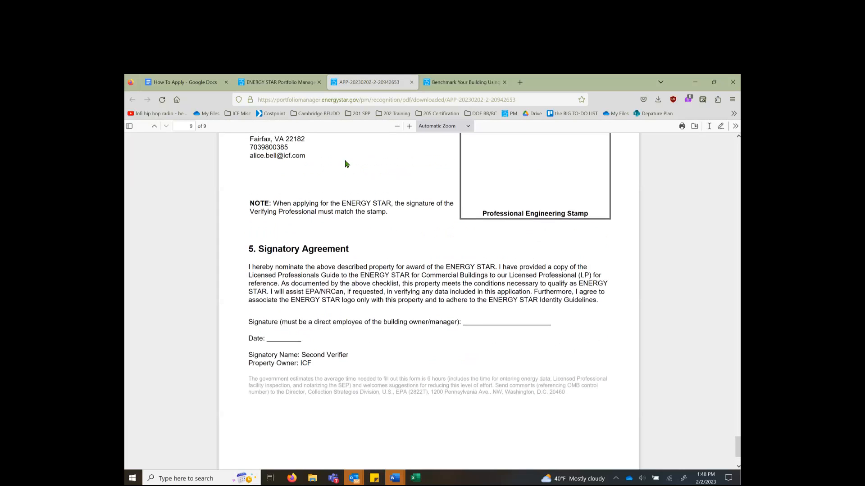
Step: Return to the application in Portfolio Manager and continue from generating for signatures to the Site Visit page
left_click(284, 83)
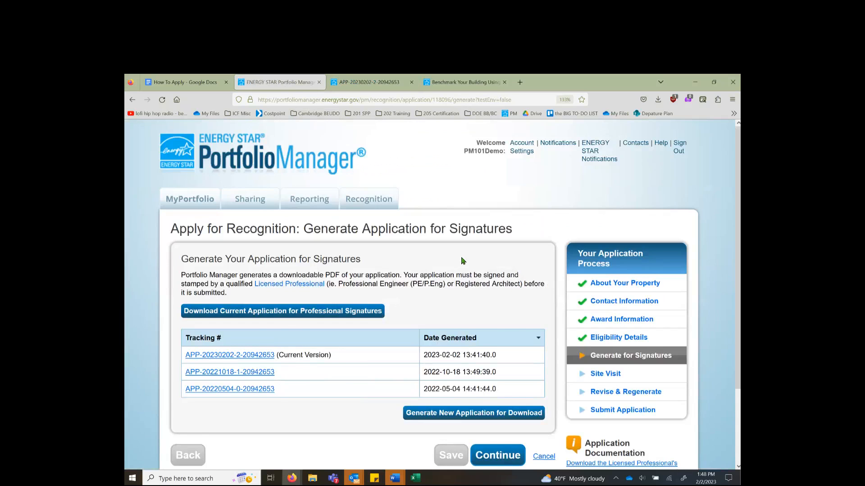
scroll(462, 261, "down", 2)
scroll(432, 171, "up", 2)
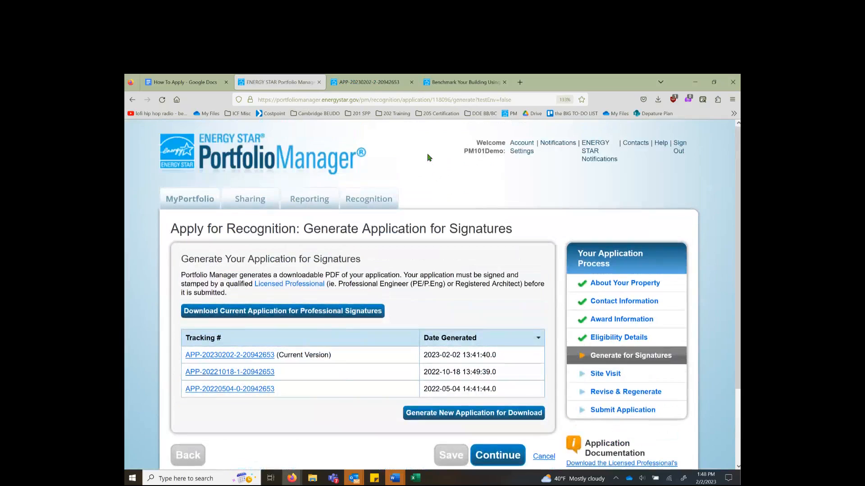
left_click(373, 83)
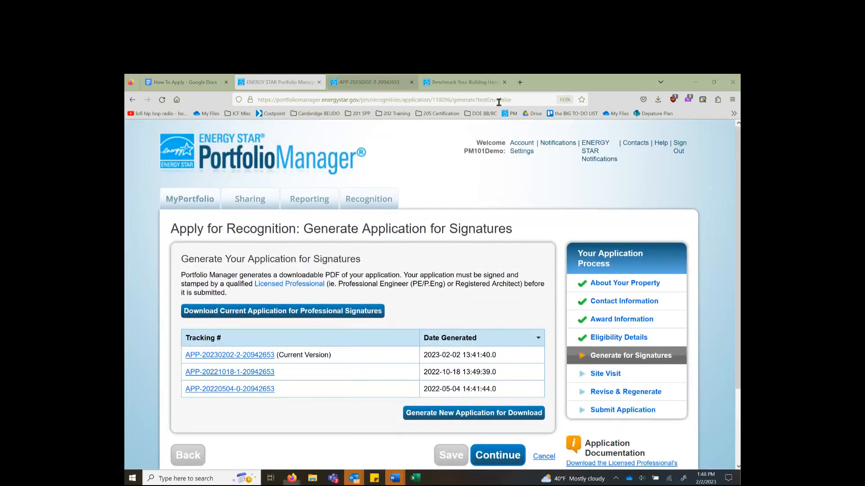
left_click(274, 81)
scroll(486, 398, "down", 2)
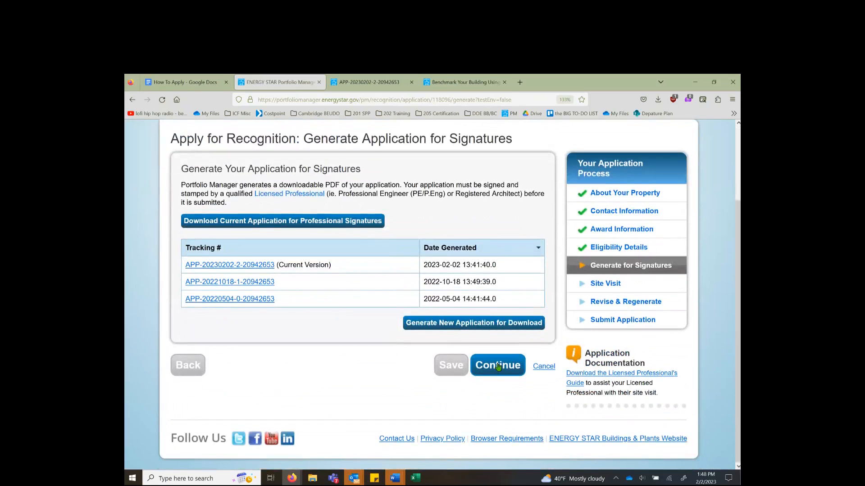
left_click(498, 367)
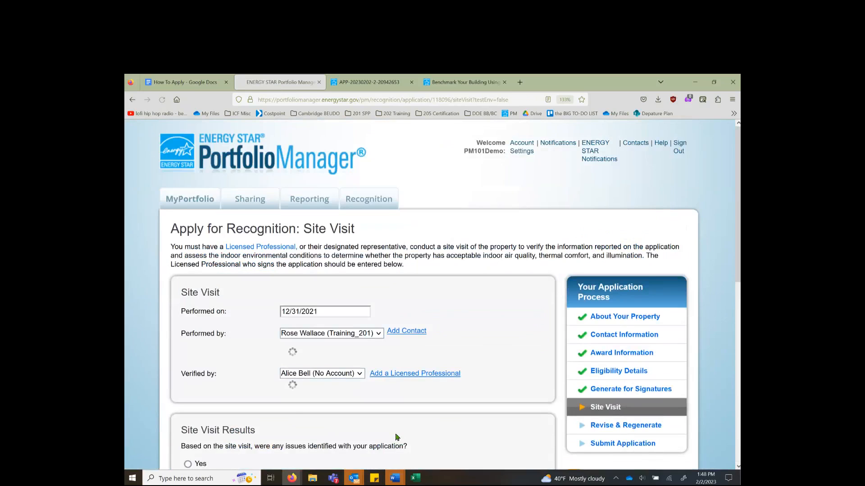
Step: Set the date the site visit was performed to 2/2/2023
scroll(396, 437, "down", 3)
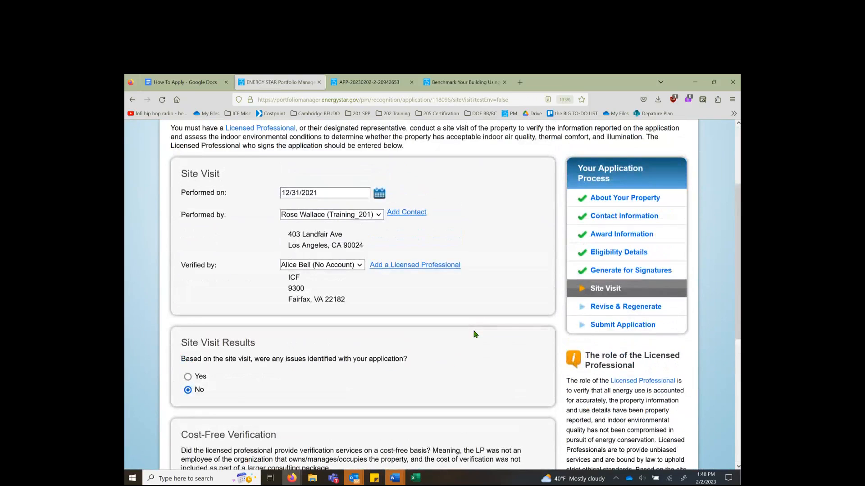
scroll(475, 334, "up", 2)
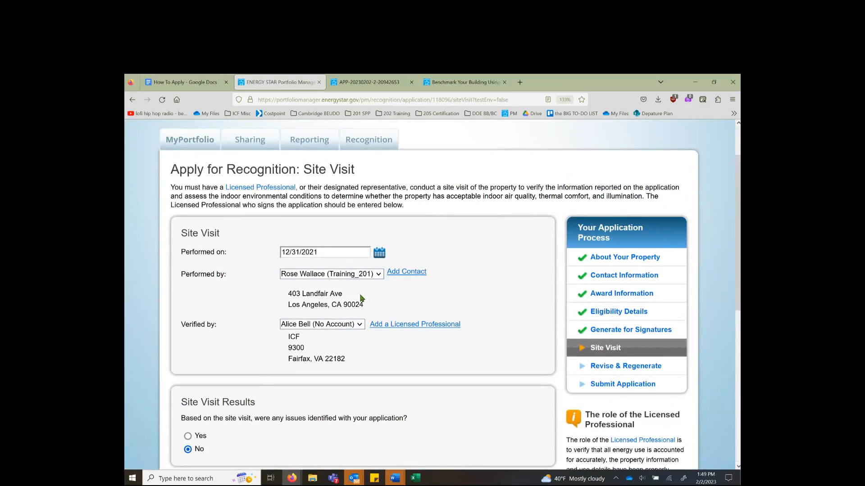
left_click_drag(322, 252, 267, 254)
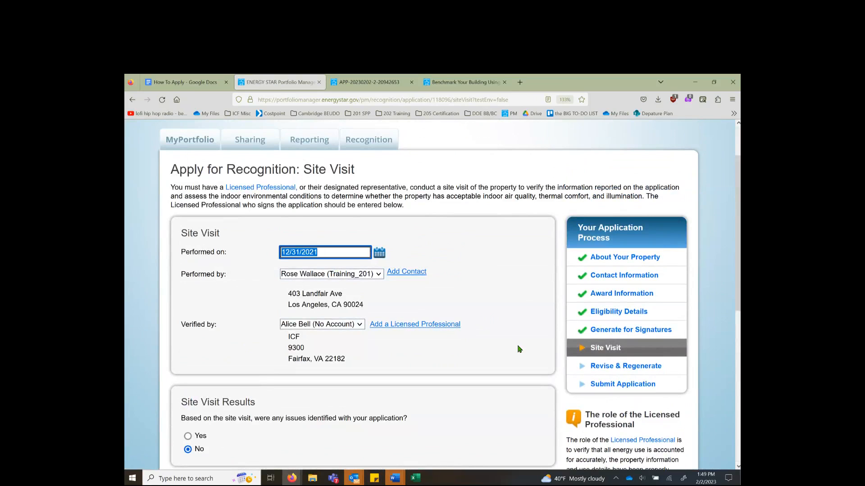
type("2/2/2023")
left_click(504, 282)
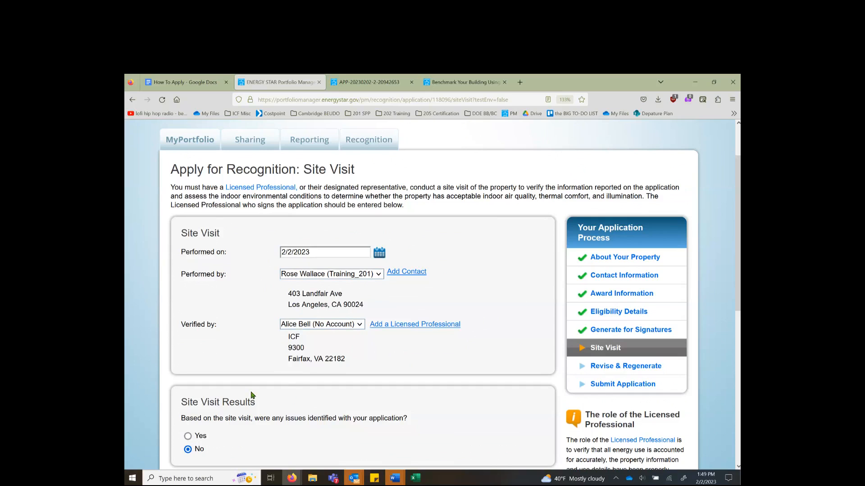
Step: Answer No to whether the site visit identified issues and continue to the Submit Application page
scroll(219, 403, "down", 2)
scroll(219, 403, "down", 2)
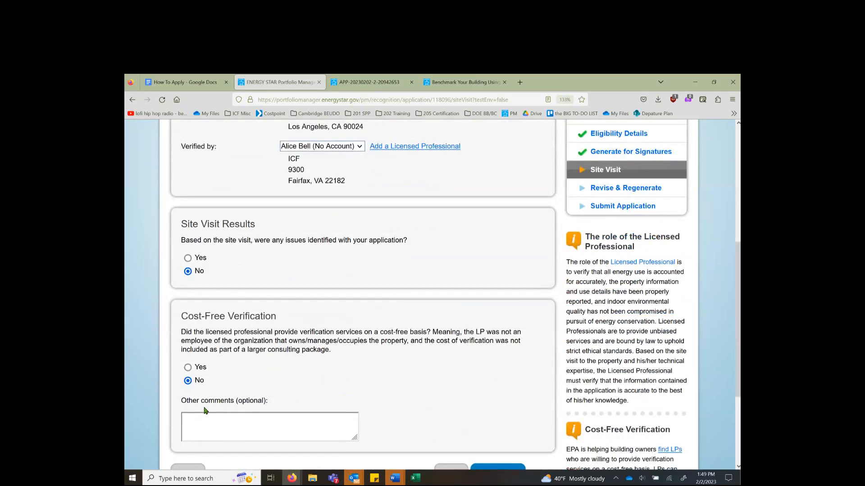
left_click(190, 259)
left_click(189, 271)
scroll(247, 315, "down", 3)
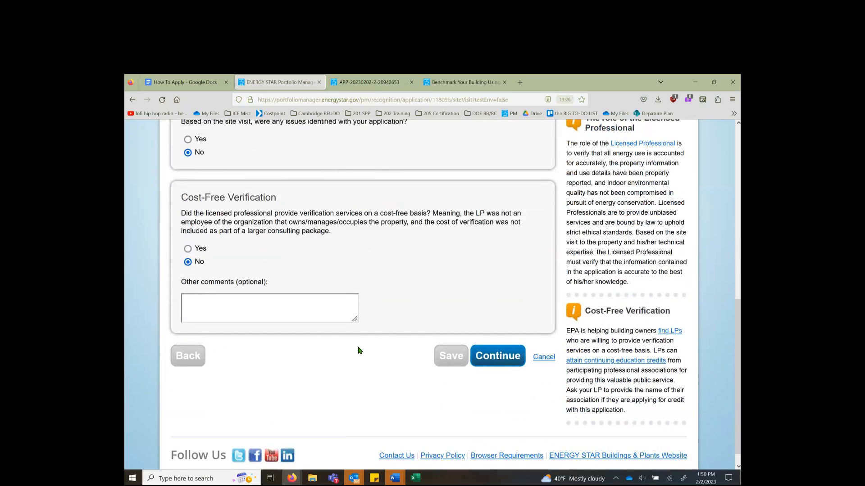
scroll(359, 351, "up", 5)
scroll(359, 351, "down", 4)
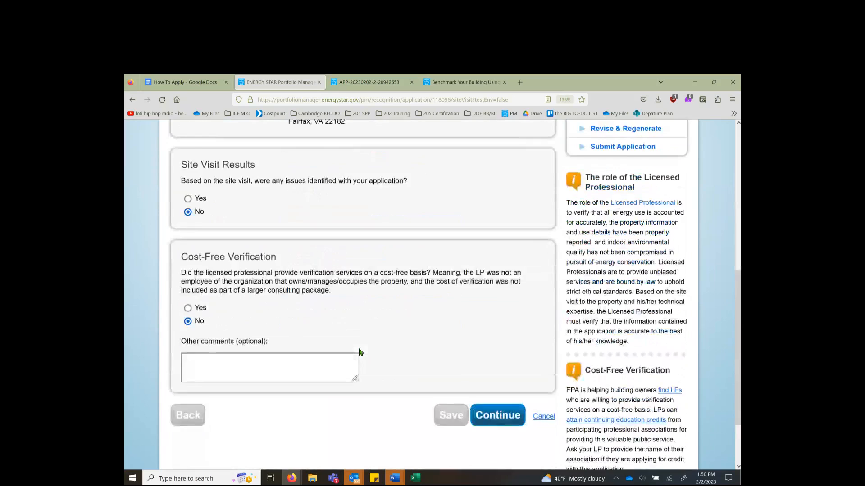
scroll(361, 351, "down", 2)
left_click(498, 339)
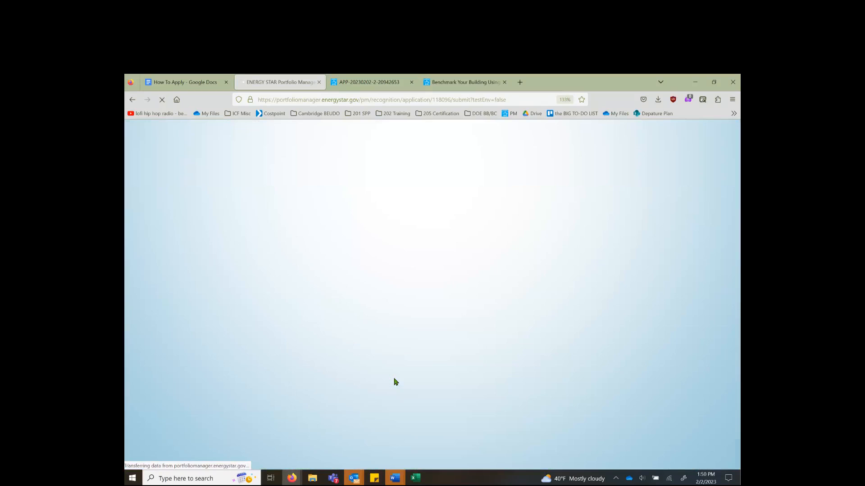
Step: Look over the submission form, then go back through Revise & Regenerate to the Site Visit page
scroll(465, 397, "down", 1)
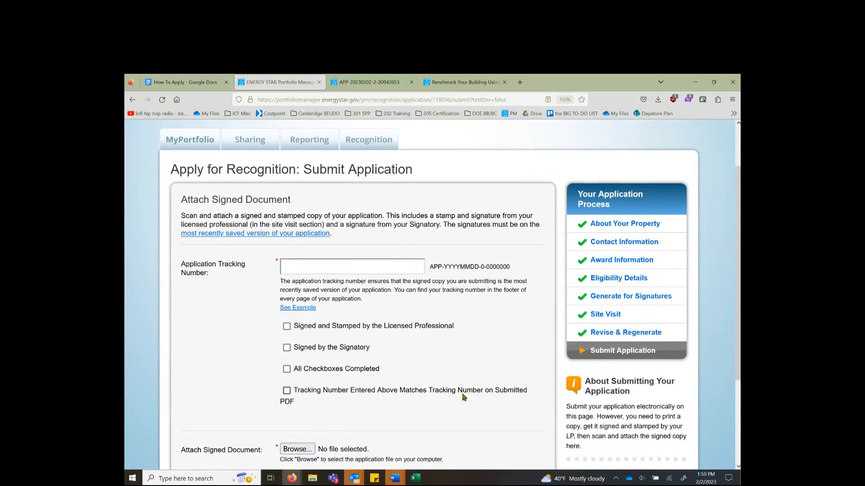
scroll(465, 397, "down", 2)
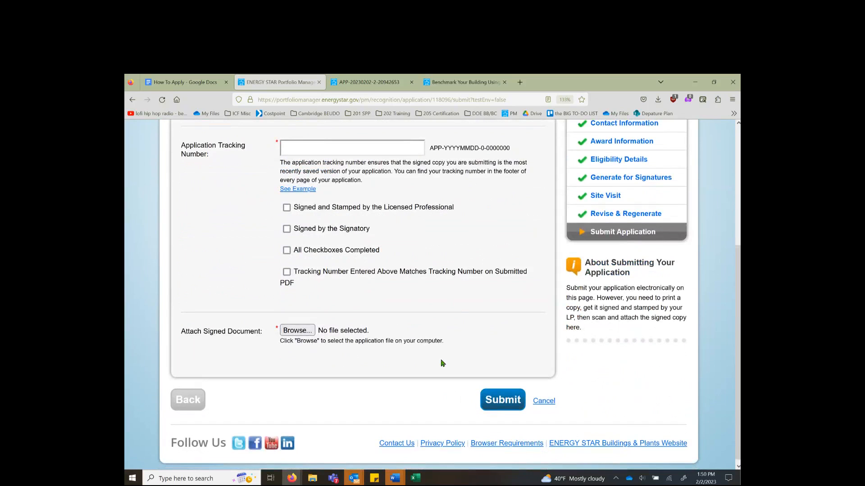
left_click(604, 216)
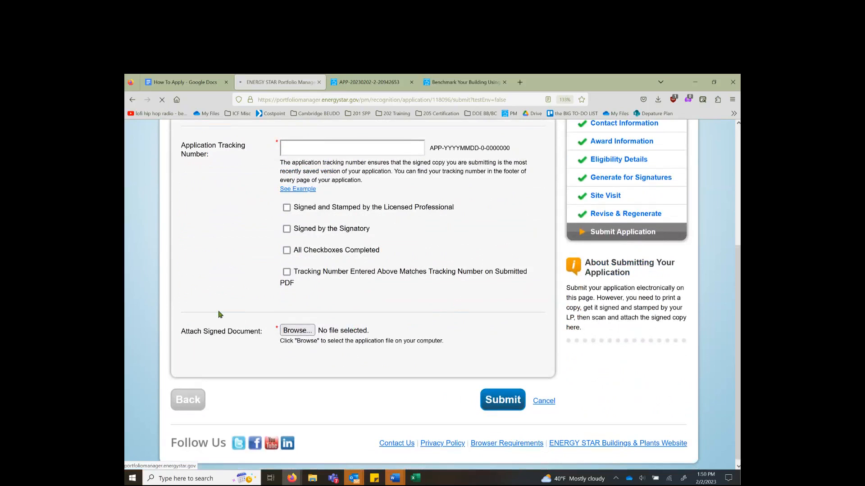
scroll(222, 351, "down", 3)
scroll(510, 276, "up", 1)
left_click(598, 289)
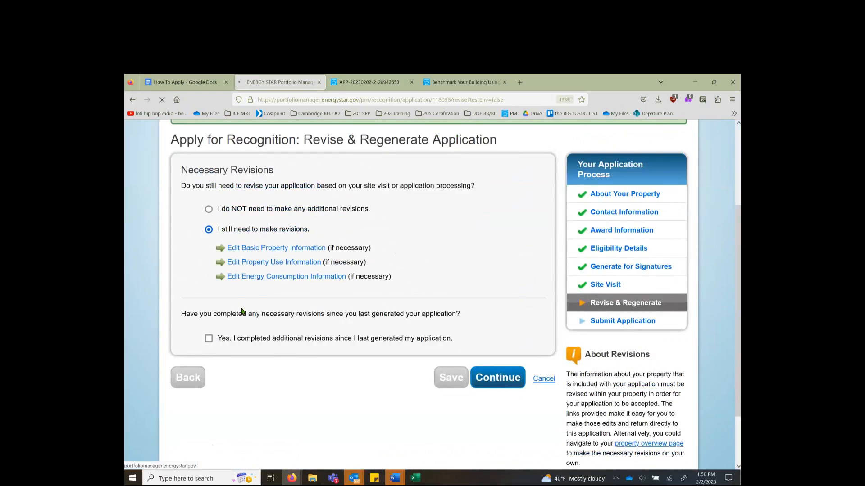
scroll(260, 234, "down", 4)
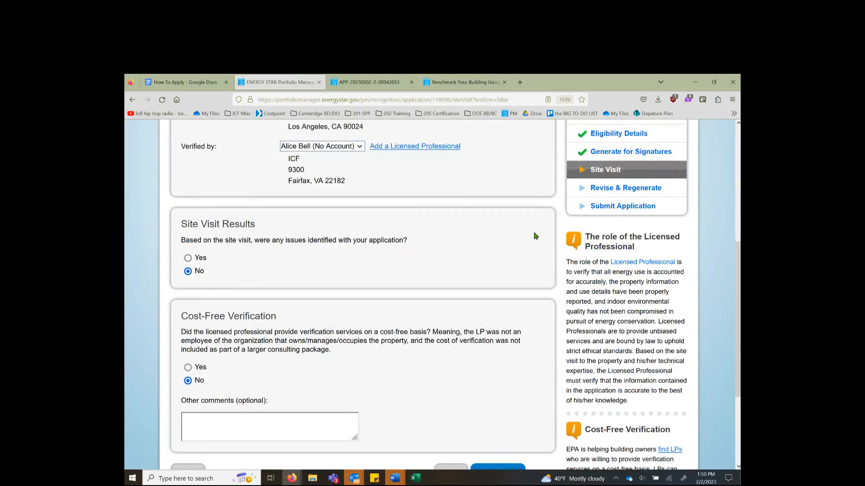
Step: Answer Yes to whether the site visit identified issues with the application and continue to Revise & Regenerate
scroll(464, 323, "down", 1)
scroll(508, 265, "up", 1)
left_click(189, 259)
scroll(440, 311, "down", 2)
left_click(502, 356)
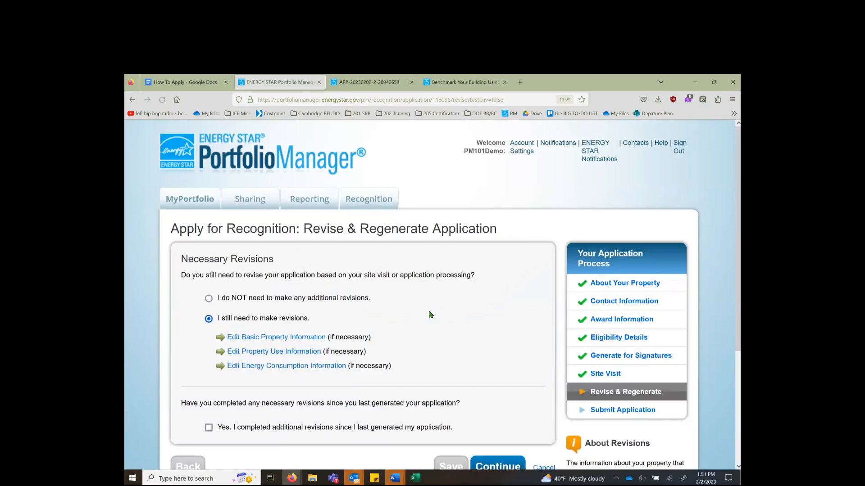
Step: Declare that no additional revisions to the application are needed and continue to the Submit Application page
scroll(429, 315, "down", 3)
scroll(396, 237, "up", 1)
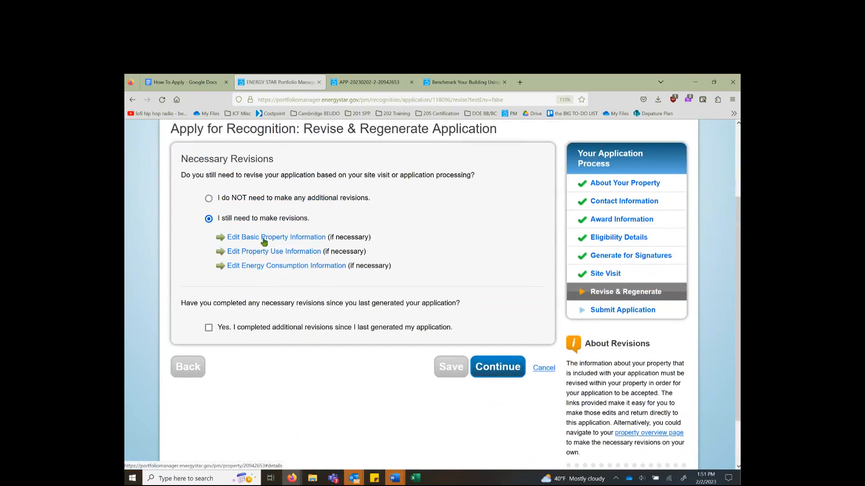
left_click(241, 201)
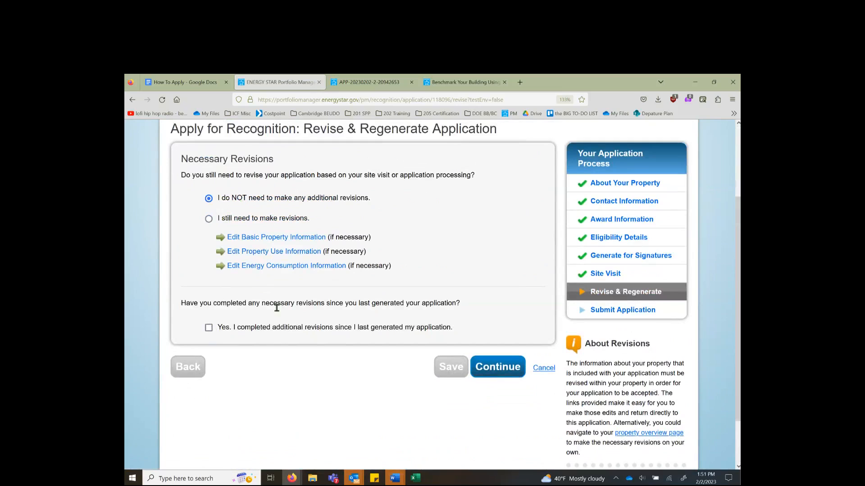
left_click(241, 221)
left_click(244, 203)
left_click(499, 370)
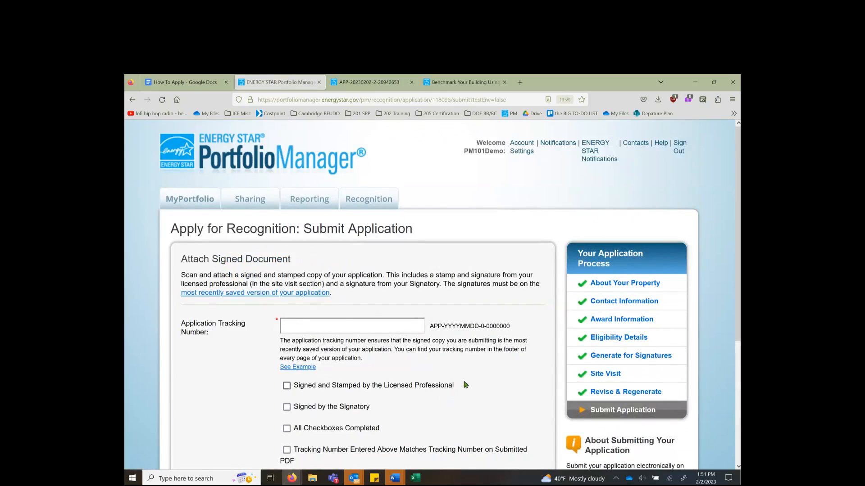
Step: Copy the tracking number from the footer of the application PDF into the Application Tracking Number field of the submission form
left_click(358, 325)
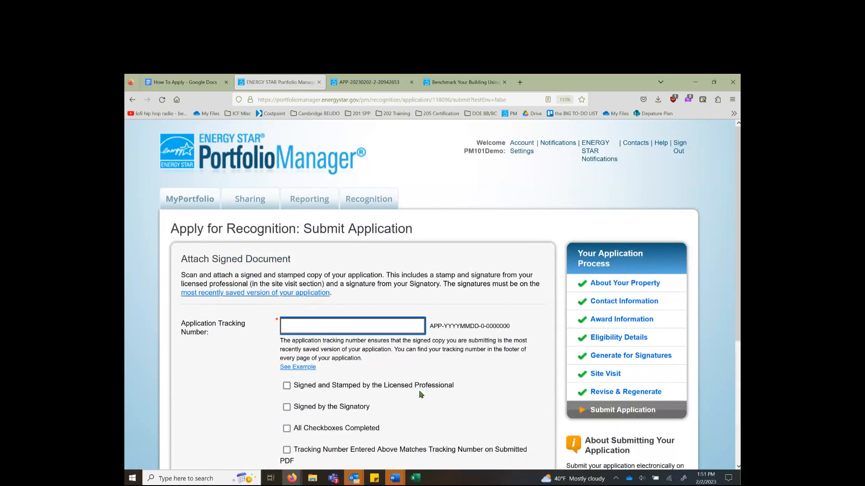
scroll(421, 394, "down", 3)
scroll(421, 395, "up", 1)
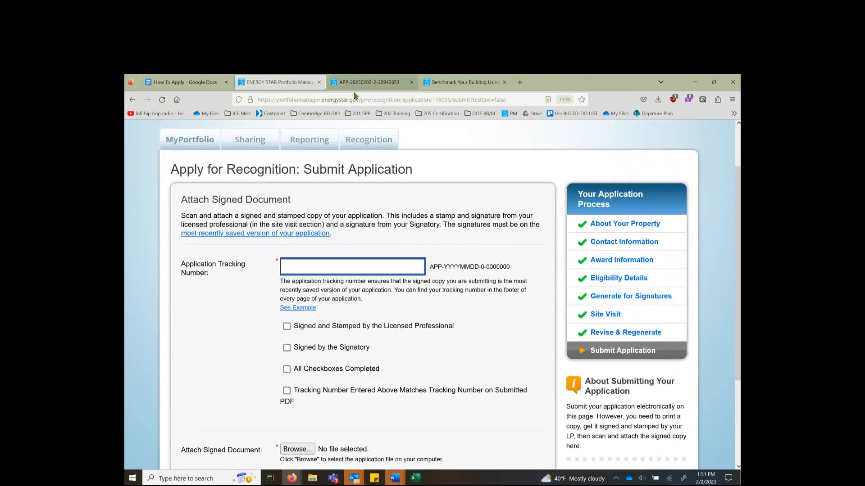
left_click(358, 84)
scroll(491, 343, "down", 2)
scroll(492, 344, "down", 1)
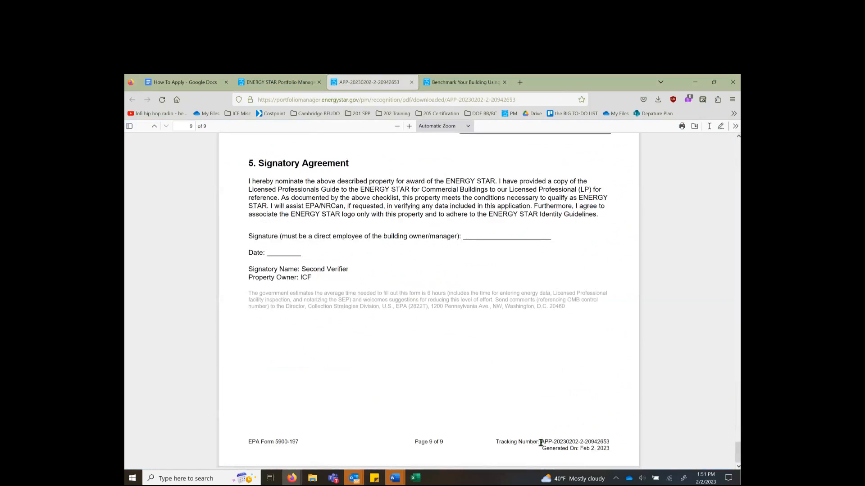
left_click_drag(541, 442, 609, 439)
key("ctrl+c")
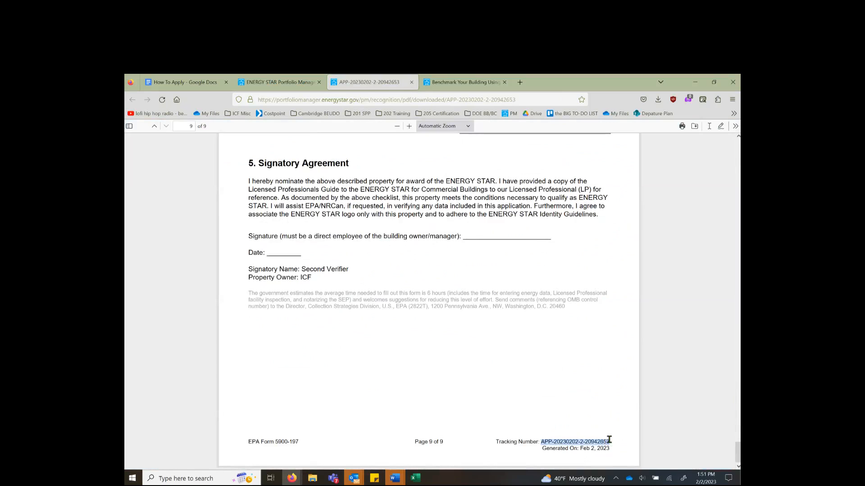
left_click(298, 85)
key("ctrl+v")
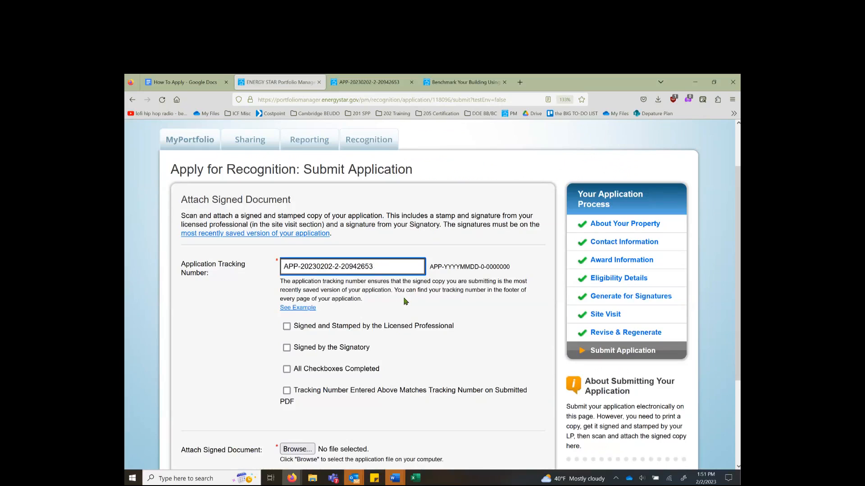
Step: Examine the parts of the entered tracking number and compare it with the page footers of the application PDF
left_click_drag(298, 267, 267, 269)
left_click_drag(301, 266, 333, 271)
left_click_drag(317, 267, 343, 267)
left_click(382, 266)
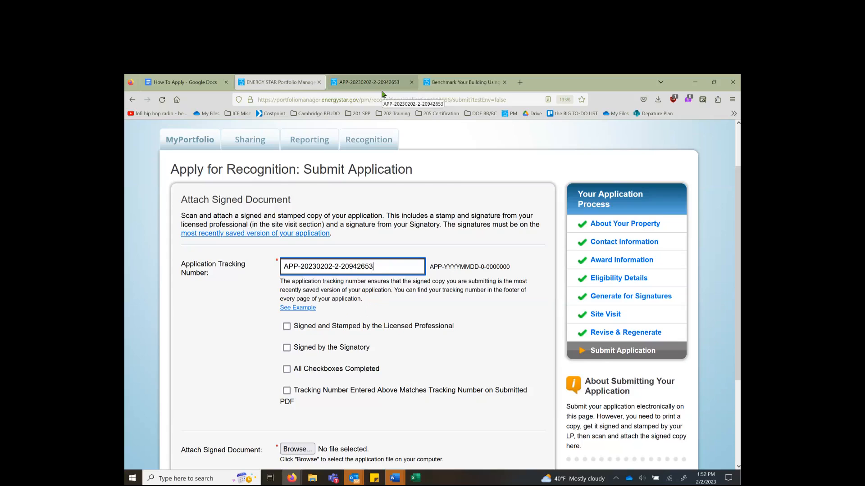
left_click(367, 83)
left_click(580, 444)
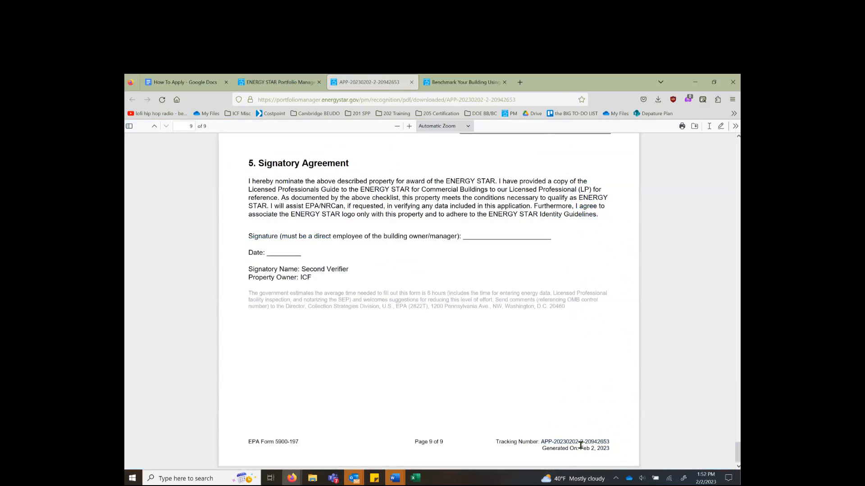
scroll(534, 398, "up", 10)
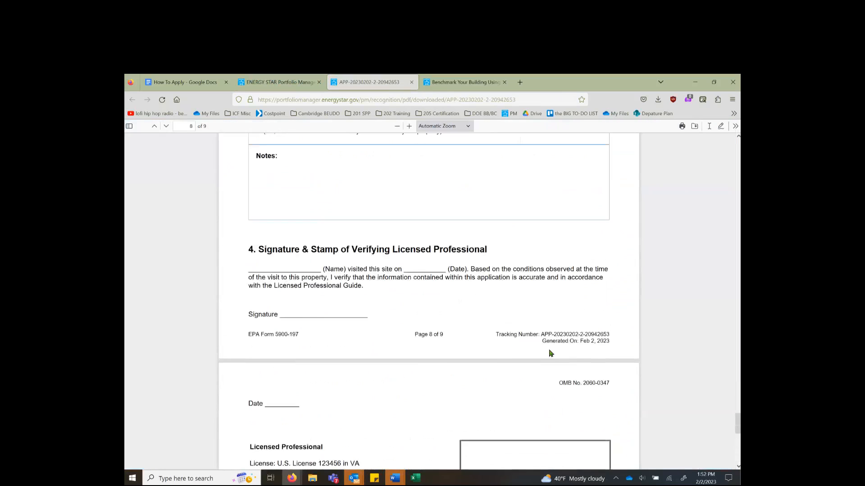
Step: Confirm on the submission form the professional's signature and stamp, the signatory's signature, all checkboxes completed, and the matching tracking number
left_click(283, 84)
scroll(410, 387, "down", 3)
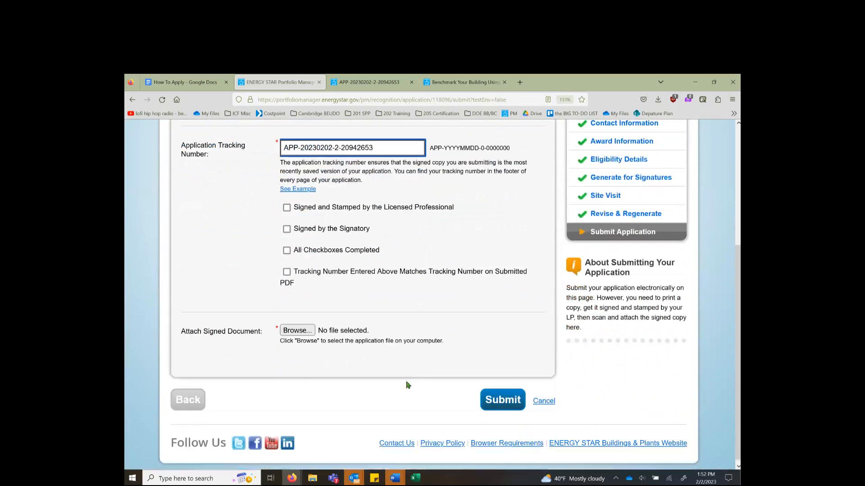
left_click(287, 208)
left_click(286, 230)
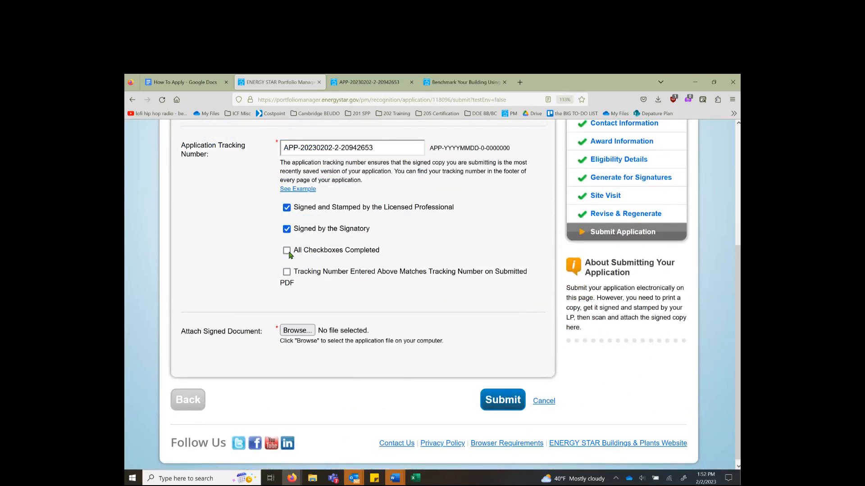
left_click(287, 252)
left_click(288, 273)
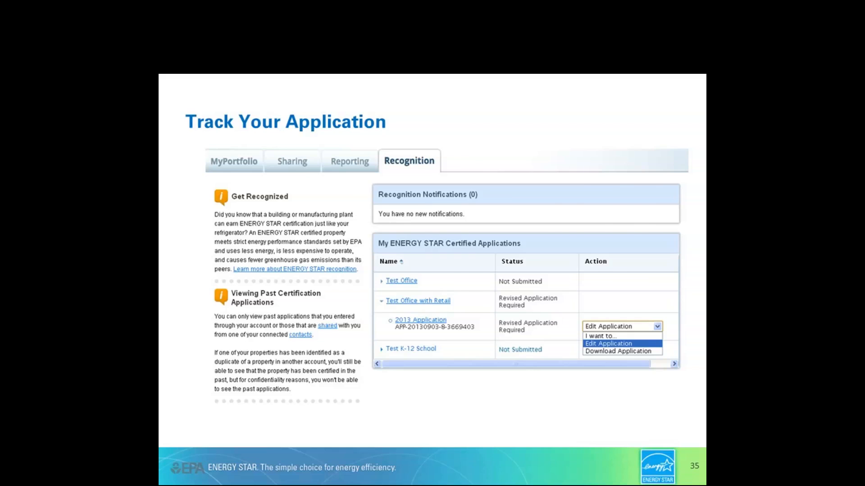
key("Right")
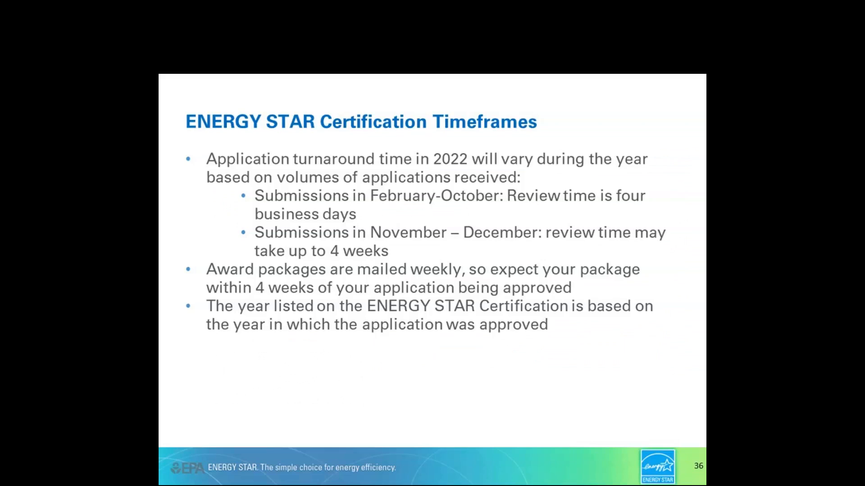